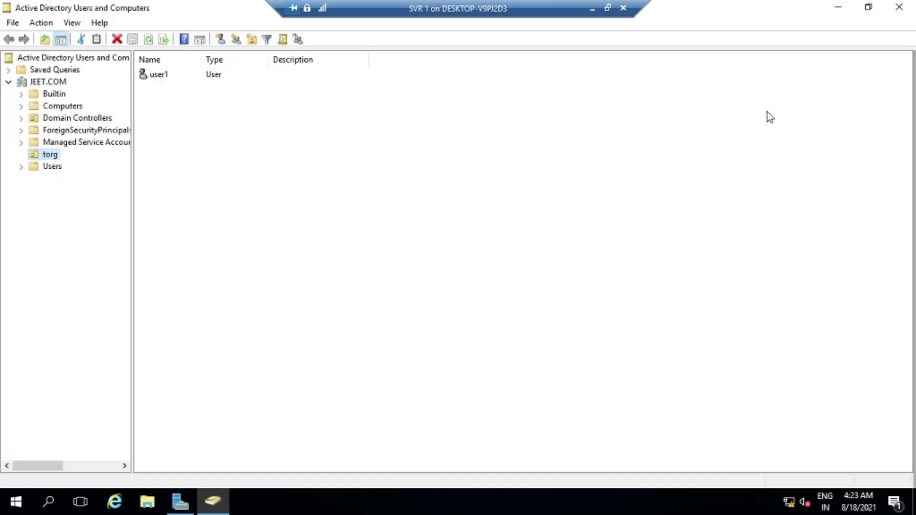
Step: Create an organizational unit named TGM in the JEET.COM domain
left_click(53, 82)
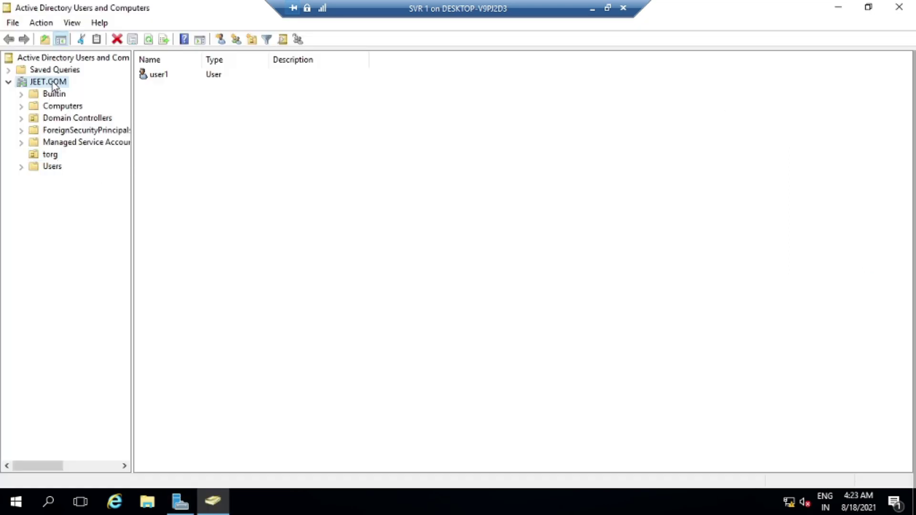
right_click(53, 84)
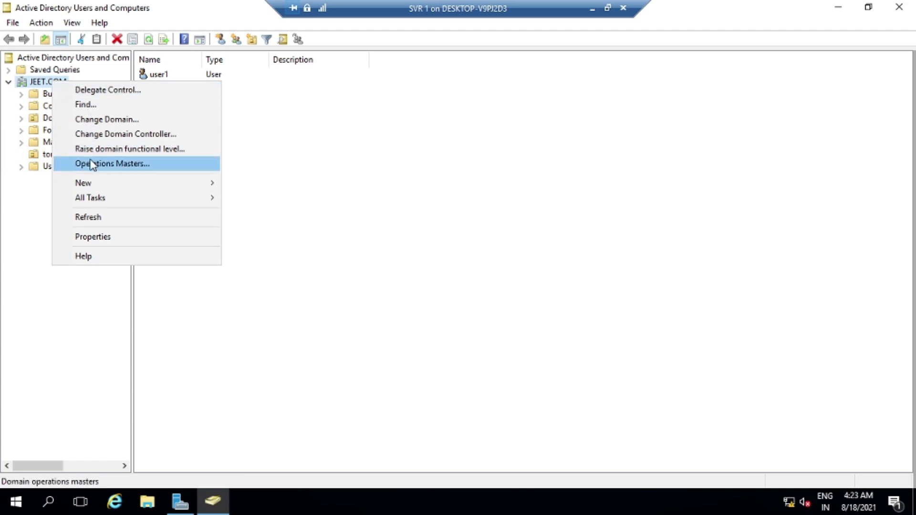
mouse_move(94, 180)
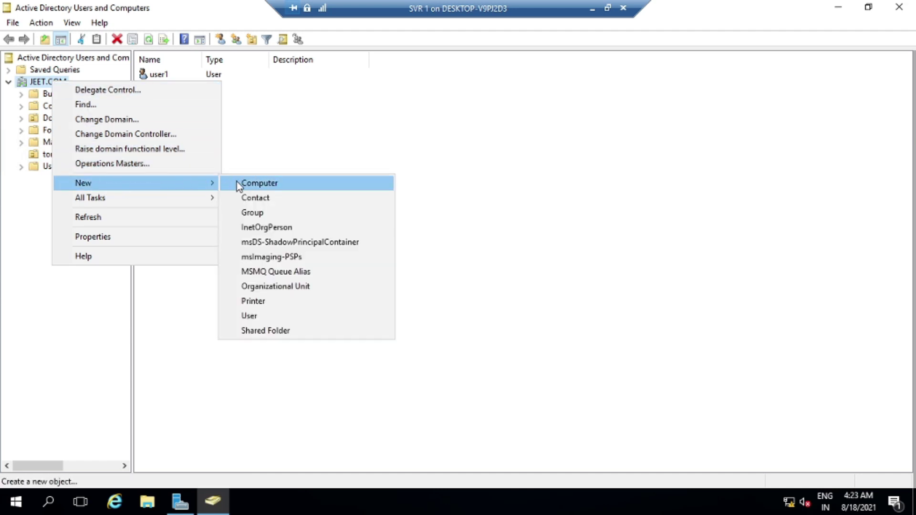
left_click(300, 286)
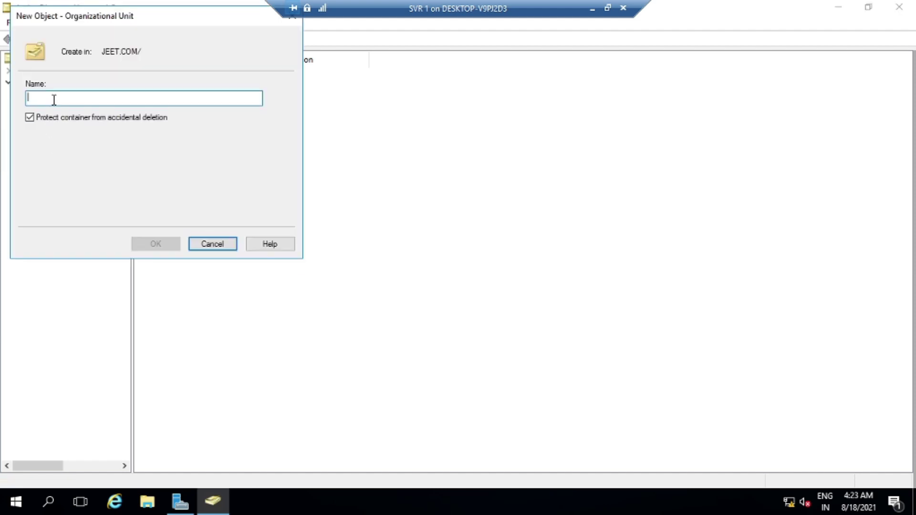
type("TGM")
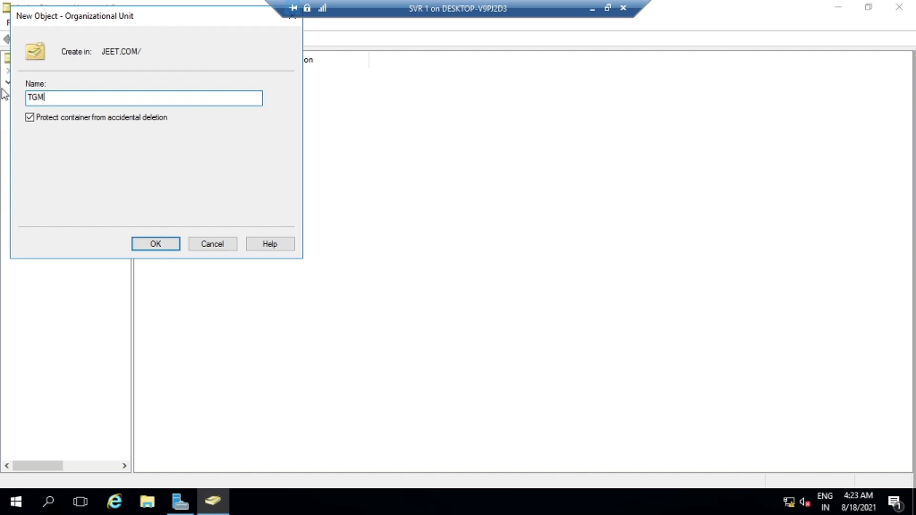
left_click(155, 244)
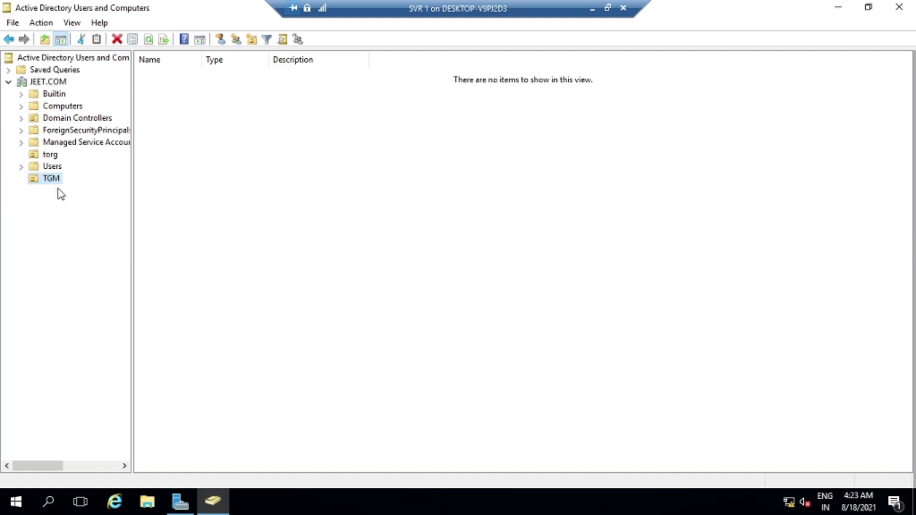
Step: Start a new user in the TGM organizational unit with user5 as both first name and logon name
right_click(175, 163)
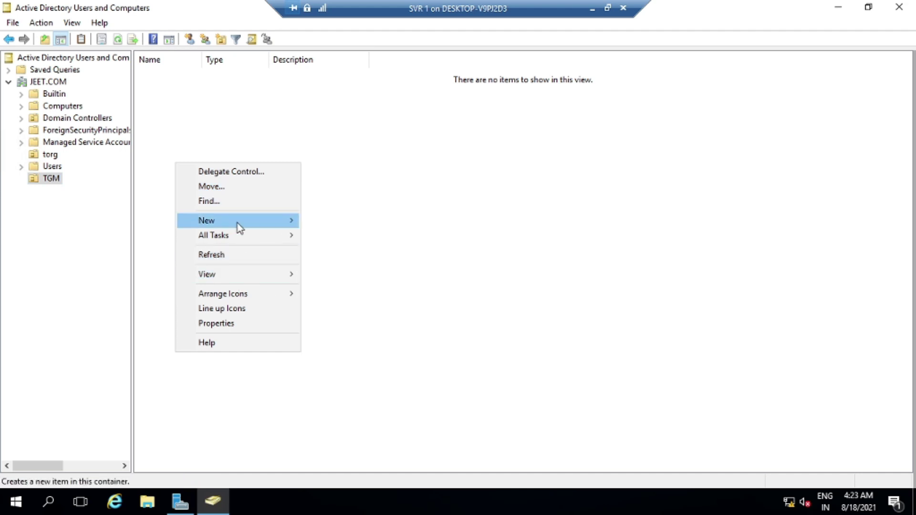
mouse_move(238, 223)
left_click(346, 353)
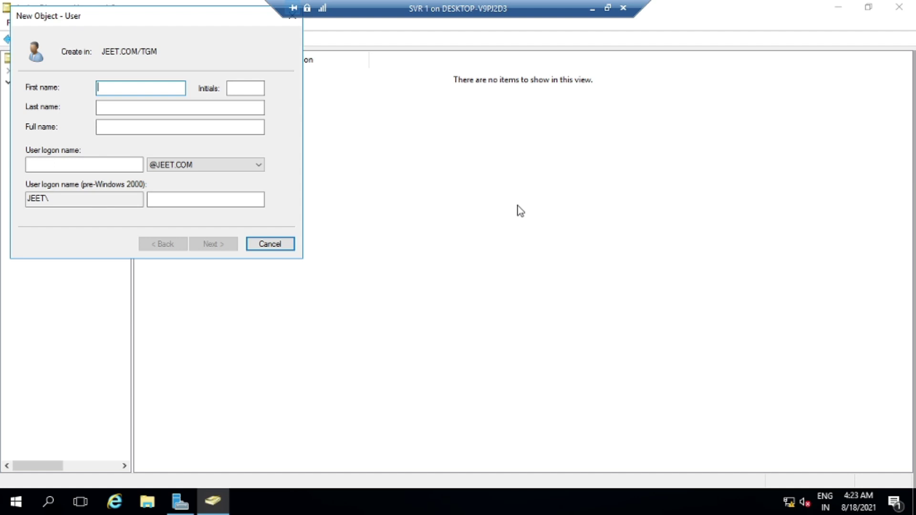
type("user5")
left_click(76, 167)
type("u")
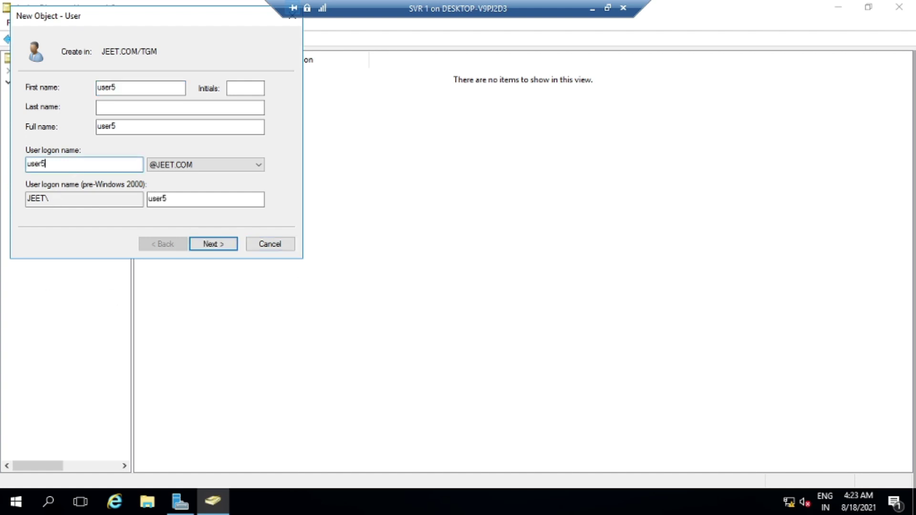
left_click(228, 247)
Step: Set user5's password to never expire, enter and confirm the account password, and finish creating the user
left_click(65, 164)
left_click(570, 301)
left_click(158, 88)
type("•••")
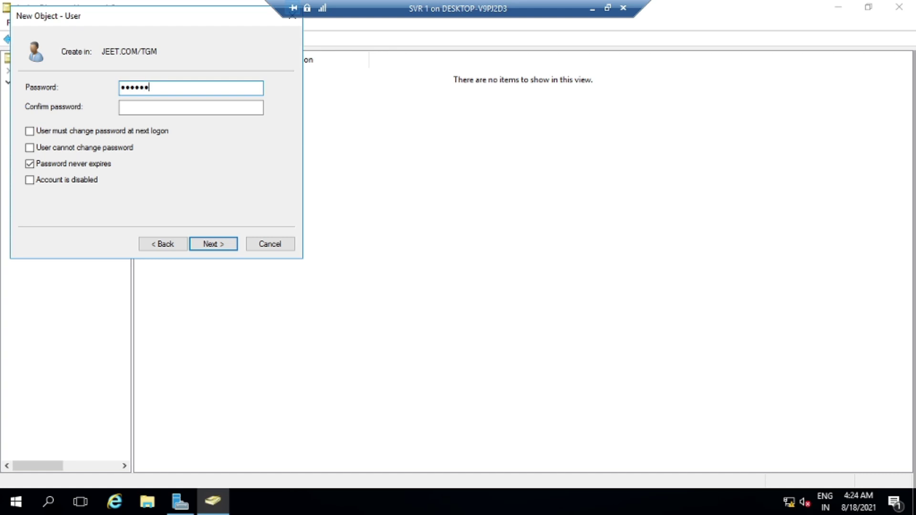
left_click(191, 108)
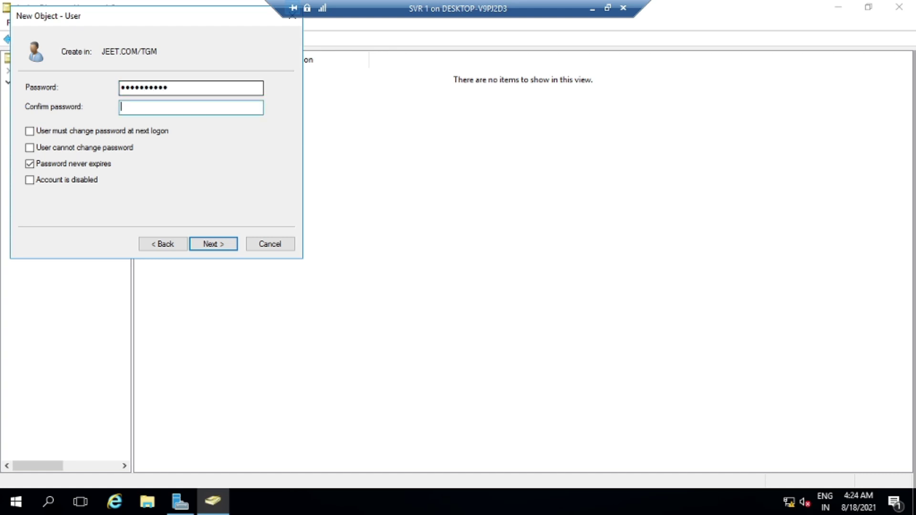
type("•••••••••••")
left_click(233, 246)
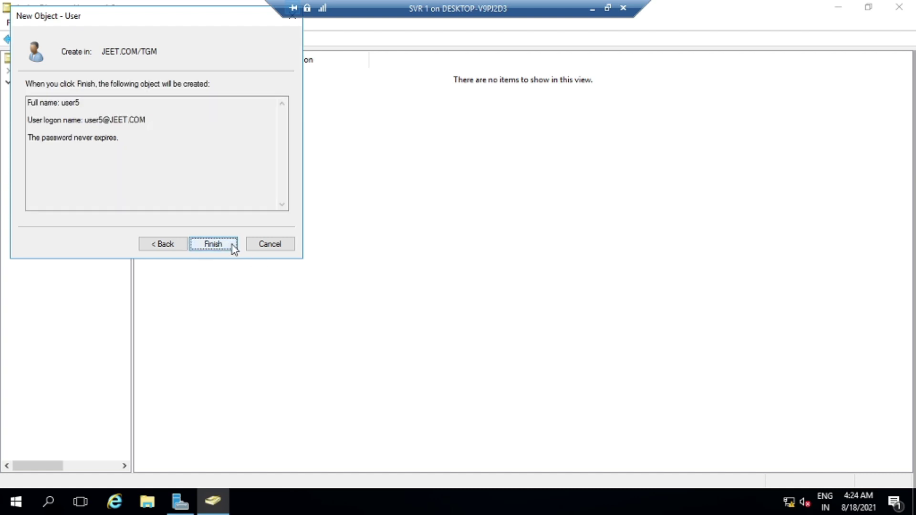
left_click(231, 246)
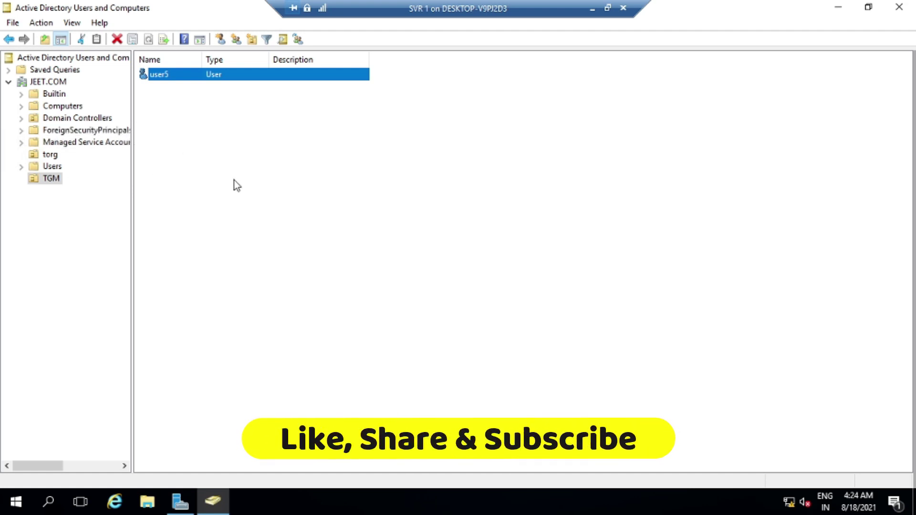
Step: Switch from the SVR 1 virtual machine to the Win8 client and show it in full screen
left_click(592, 8)
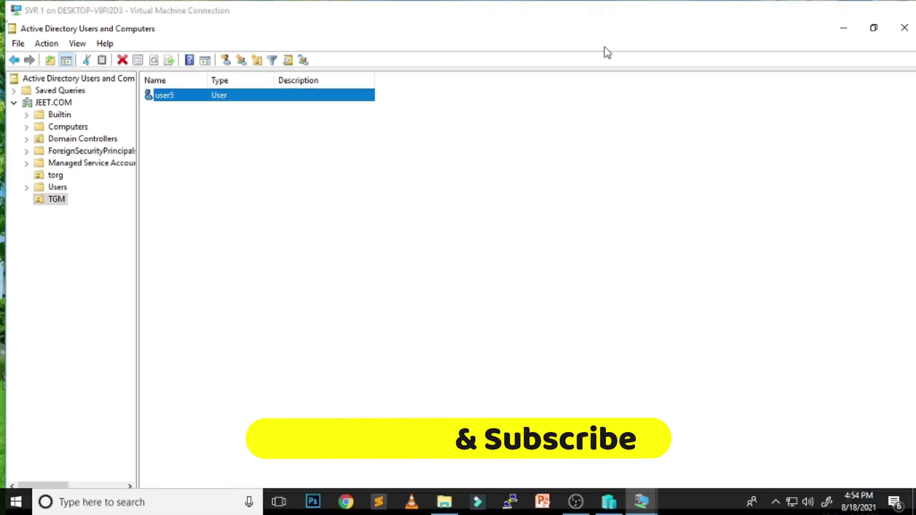
mouse_move(654, 500)
left_click(711, 439)
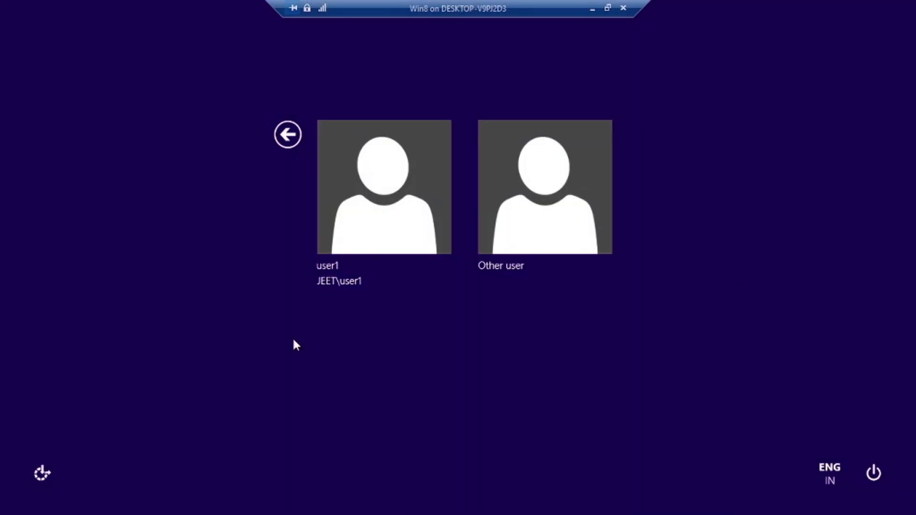
key("ctrl+alt+Break")
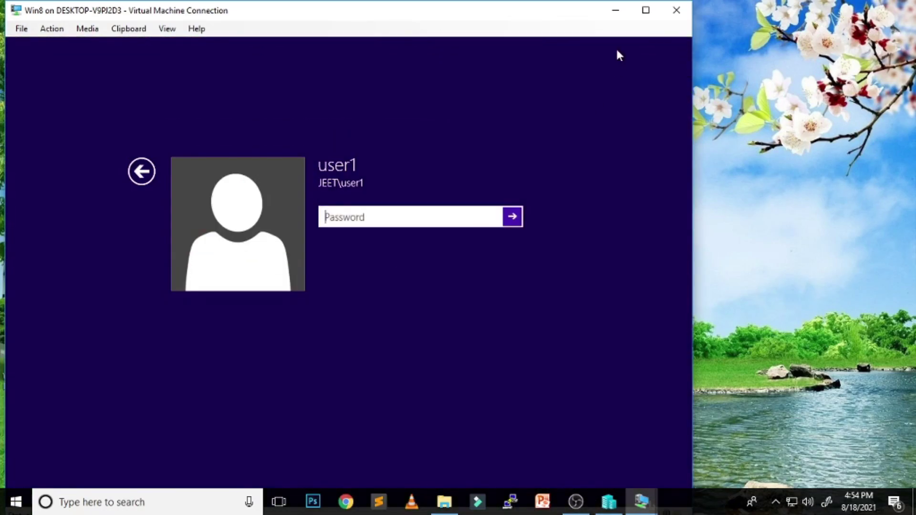
left_click(646, 10)
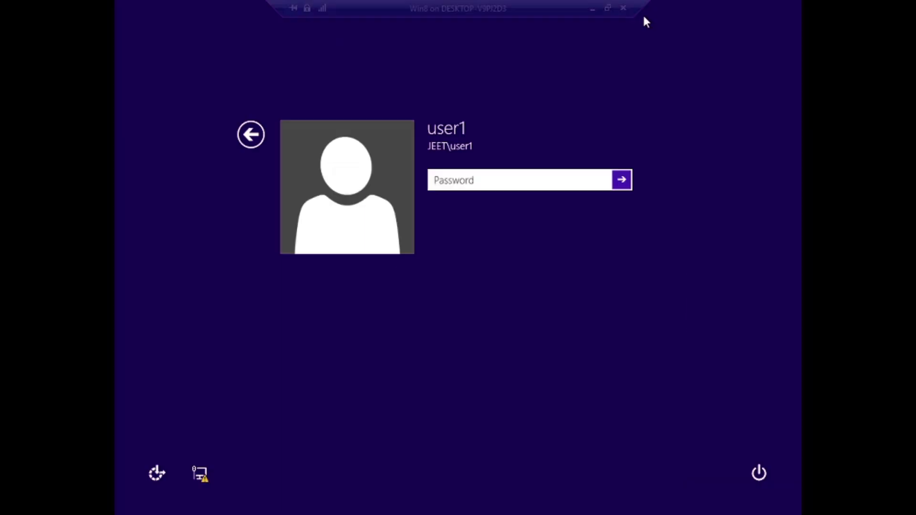
Step: Sign in to the JEET domain on the Win8 client as other user user5, entering the account password
left_click(252, 134)
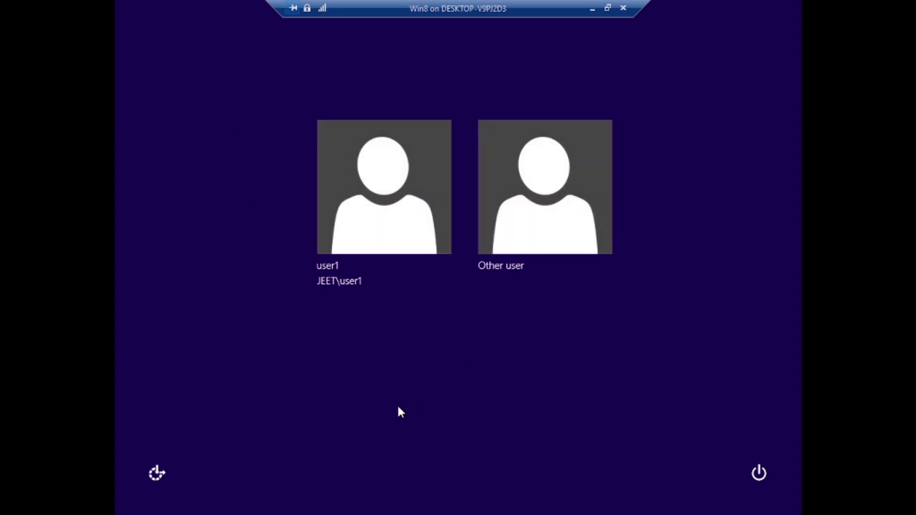
left_click(521, 200)
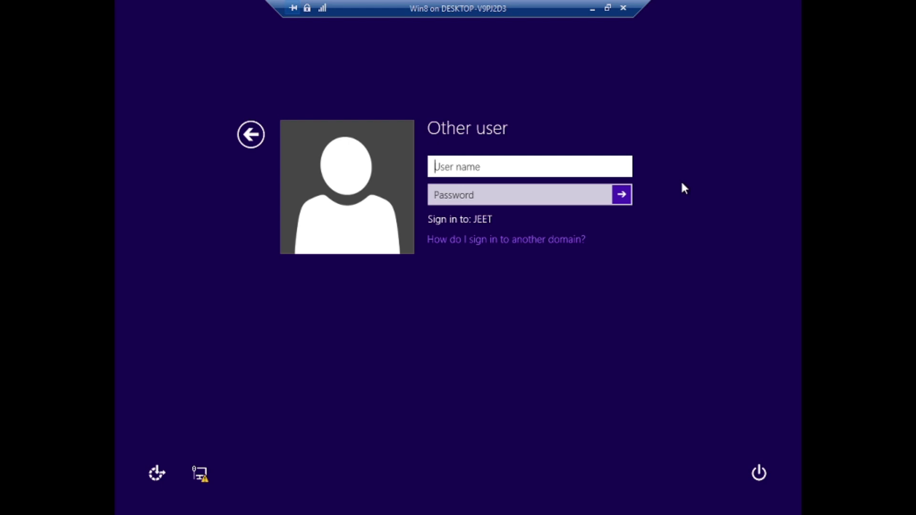
type("user5")
key("Tab")
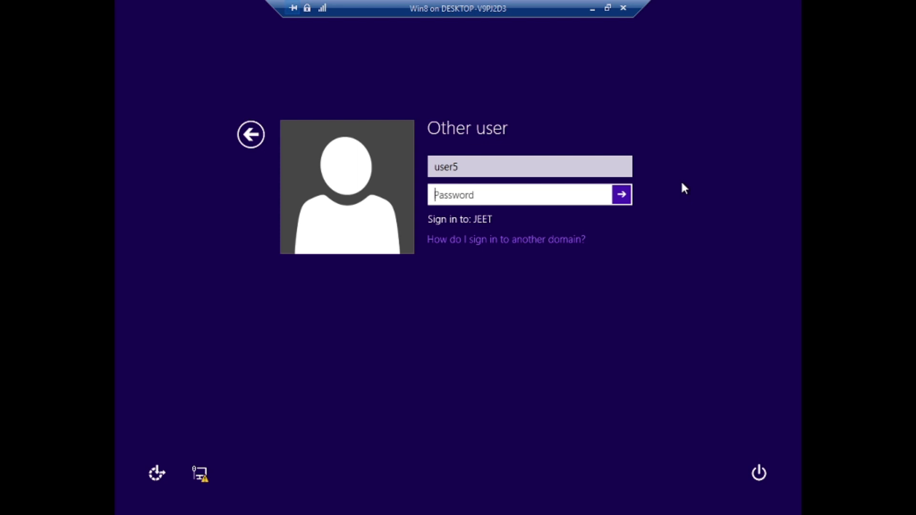
type("•••••••••••")
key("Return")
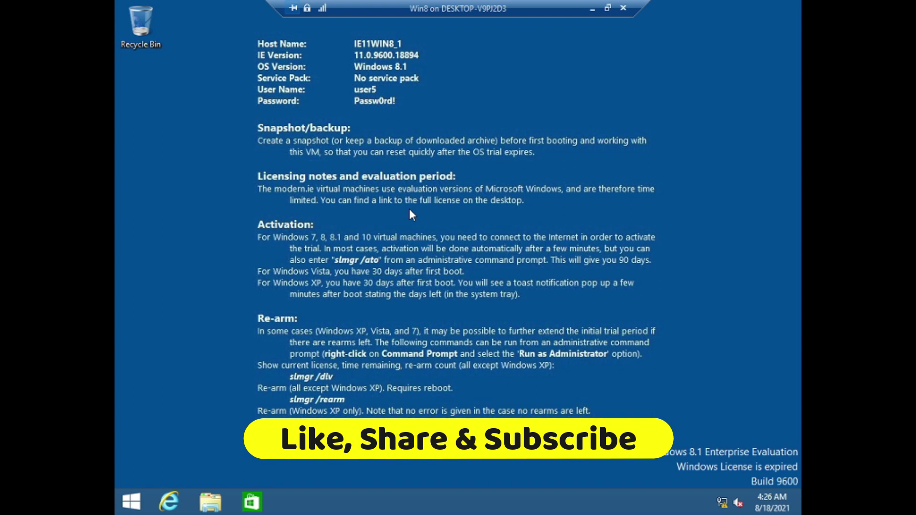
Step: Examine the drives under This PC and the contents of the Windows 81 (C:) drive in File Explorer
left_click(210, 502)
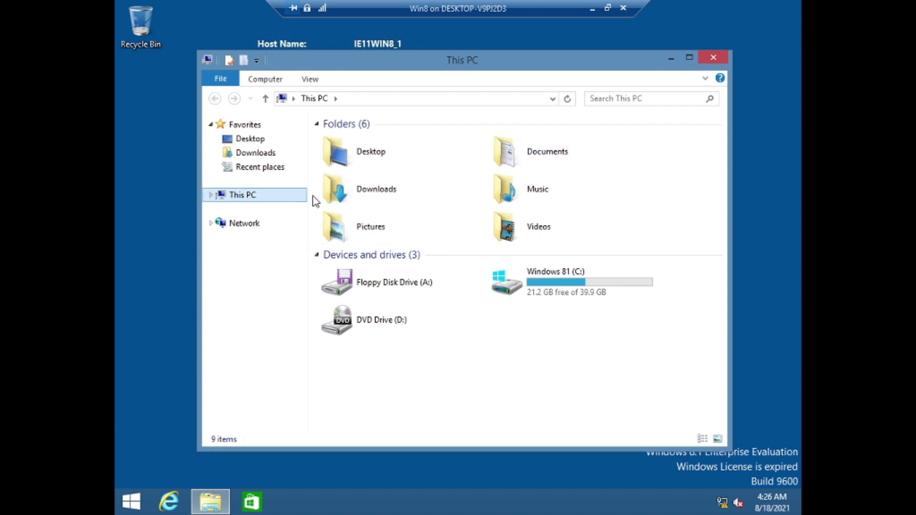
left_click(688, 57)
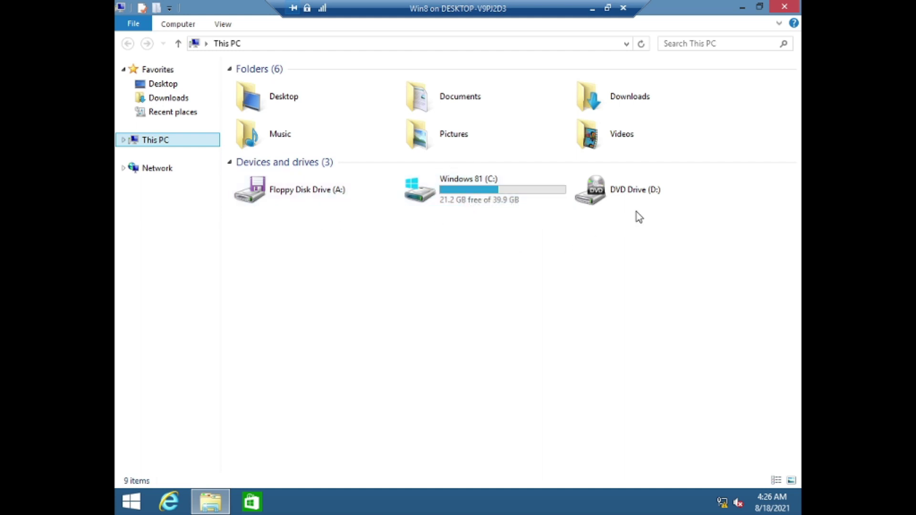
double_click(491, 199)
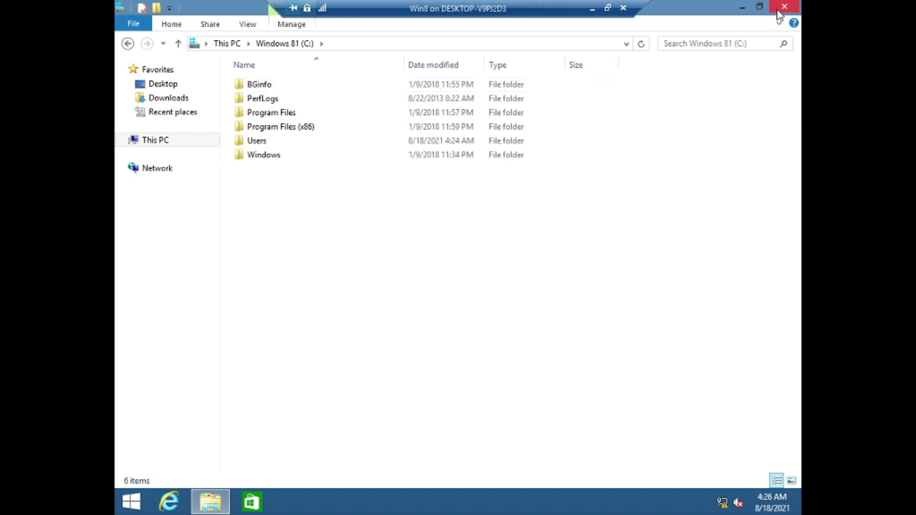
left_click(227, 44)
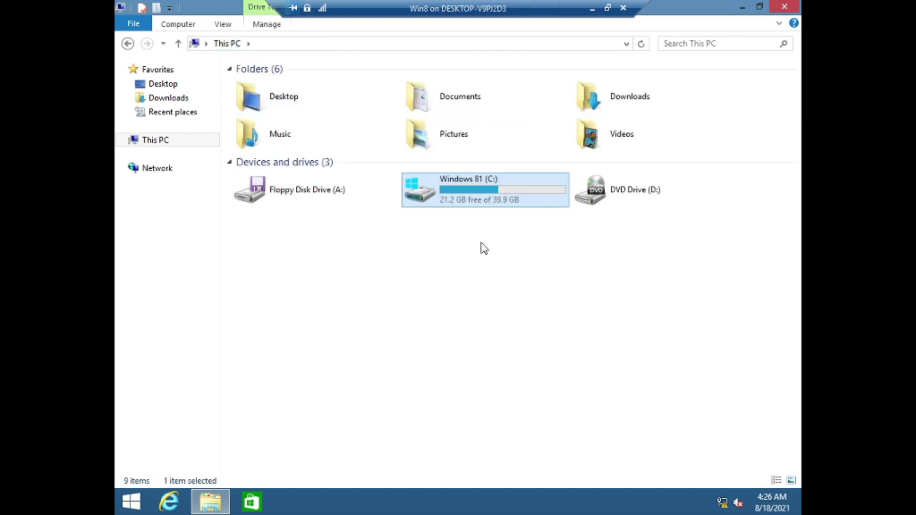
Step: Switch back to the SVR 1 virtual machine and open Group Policy Management from Server Manager
left_click(592, 9)
mouse_move(642, 505)
left_click(600, 449)
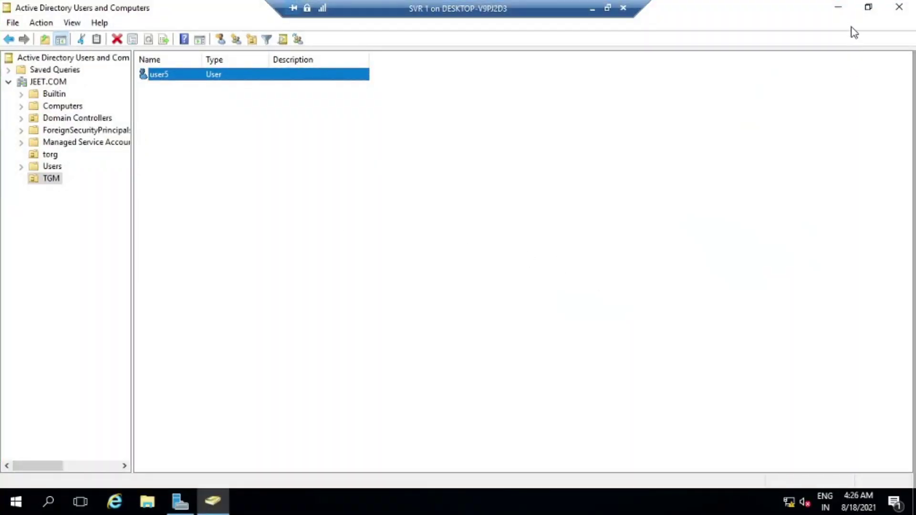
left_click(838, 7)
left_click(826, 38)
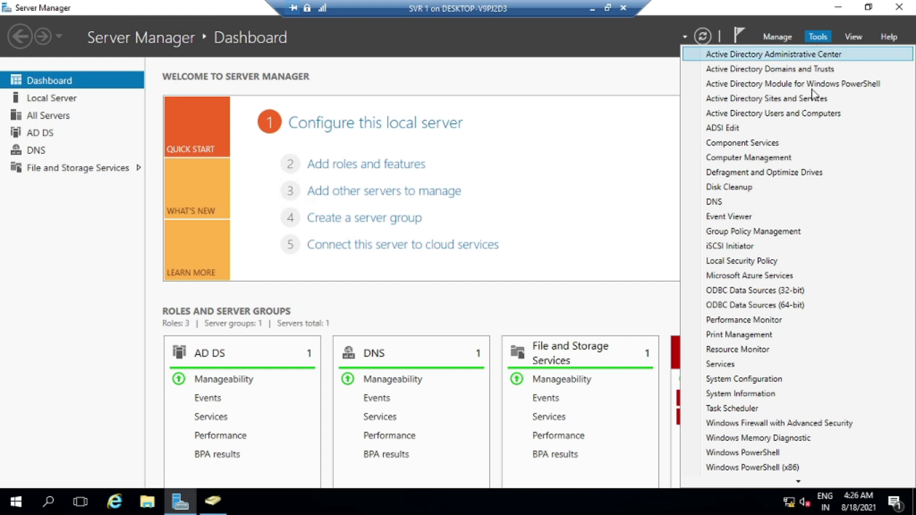
left_click(782, 233)
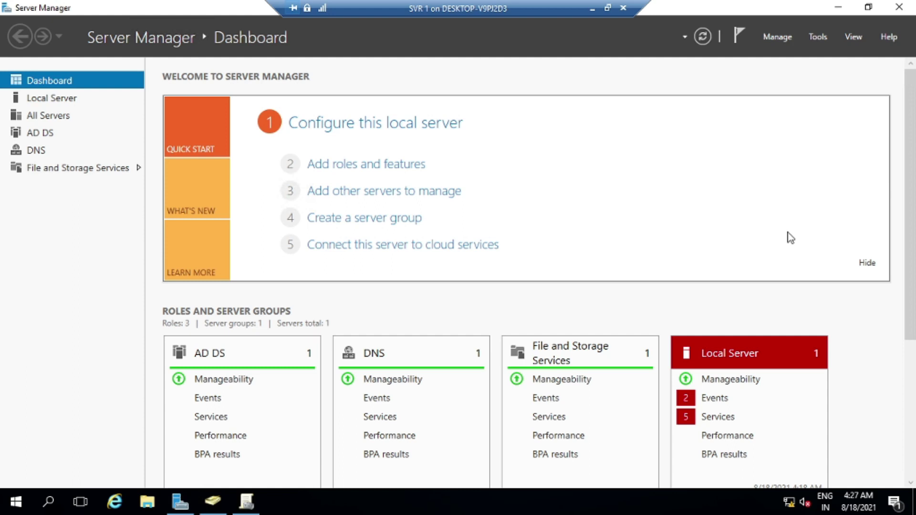
left_click(245, 501)
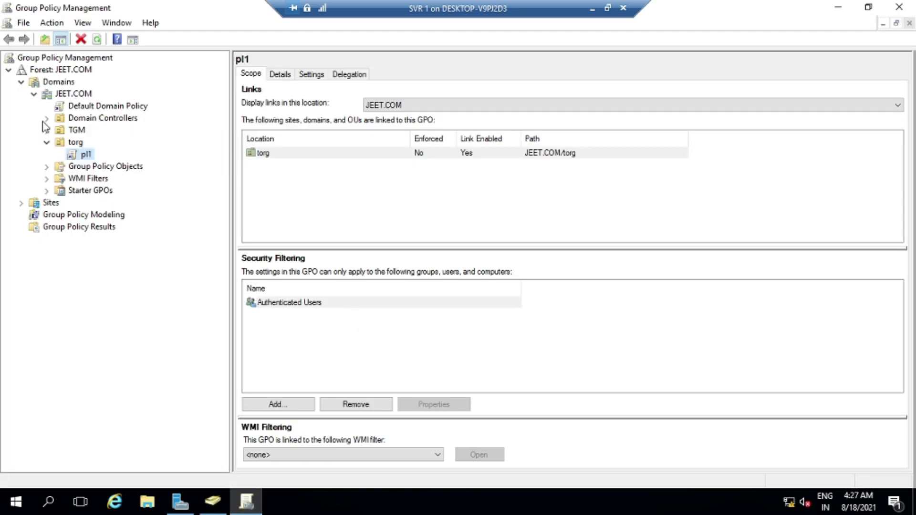
Step: Create a new group policy object named GP1 in the JEET.COM domain, linked to the TGM organizational unit
left_click(21, 82)
left_click(21, 83)
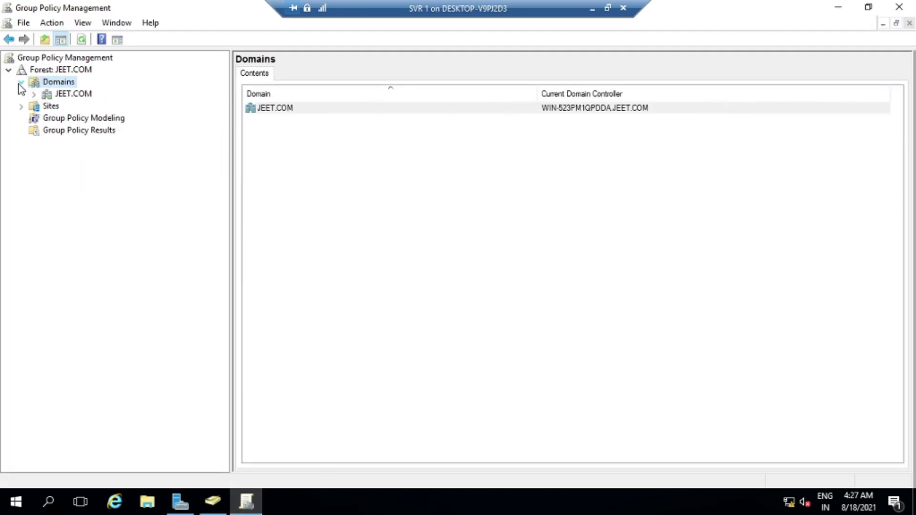
left_click(34, 94)
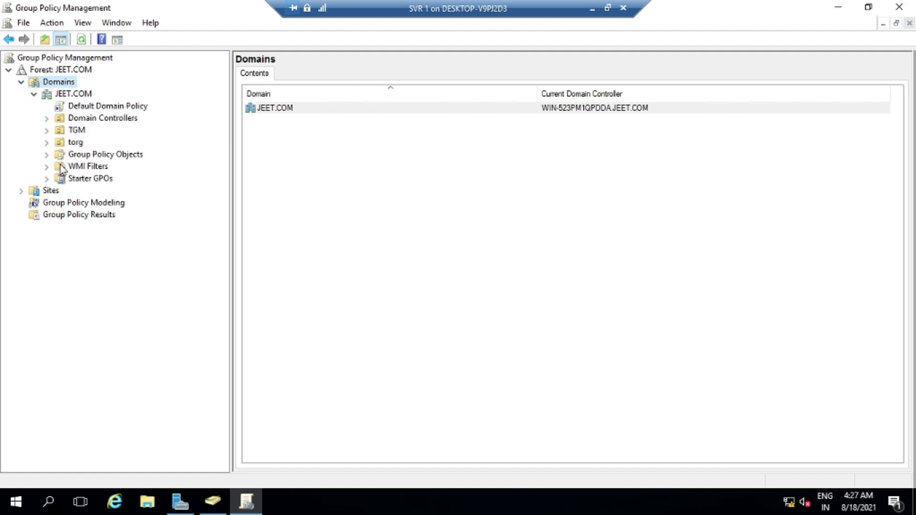
left_click(65, 132)
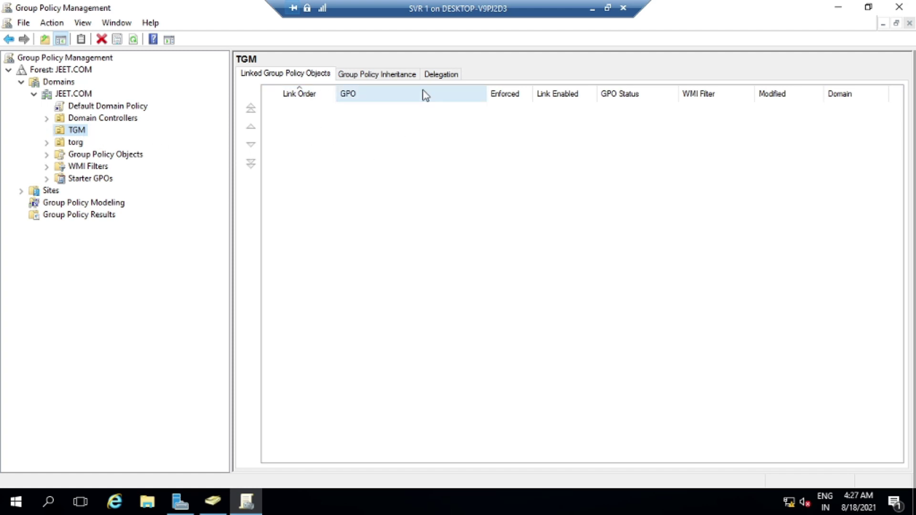
right_click(80, 135)
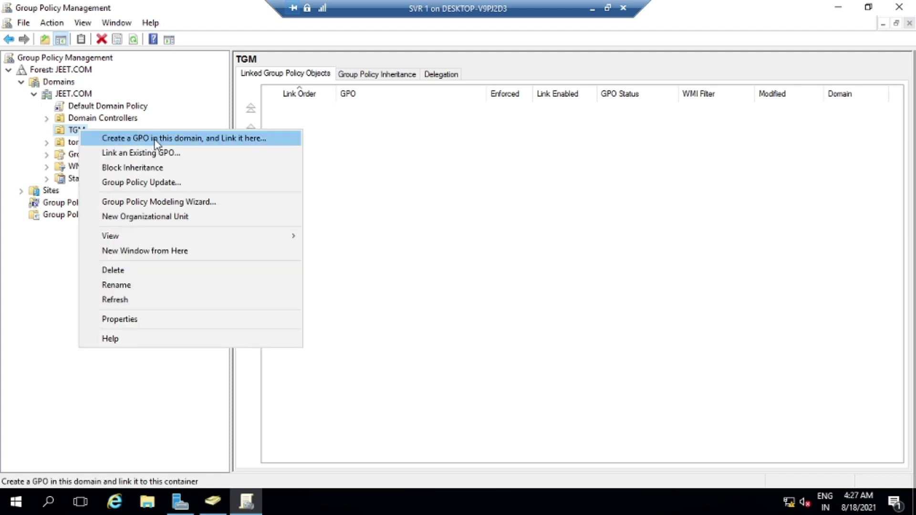
left_click(198, 139)
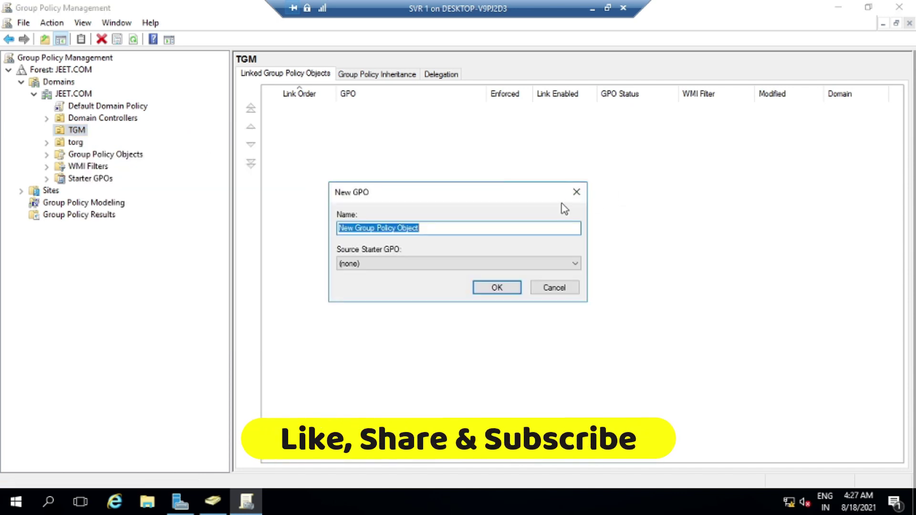
type("GP1")
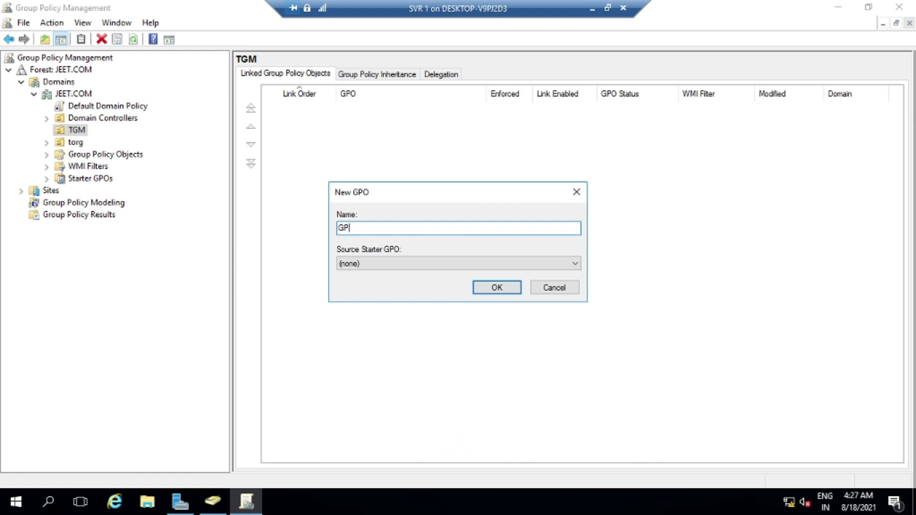
left_click(519, 288)
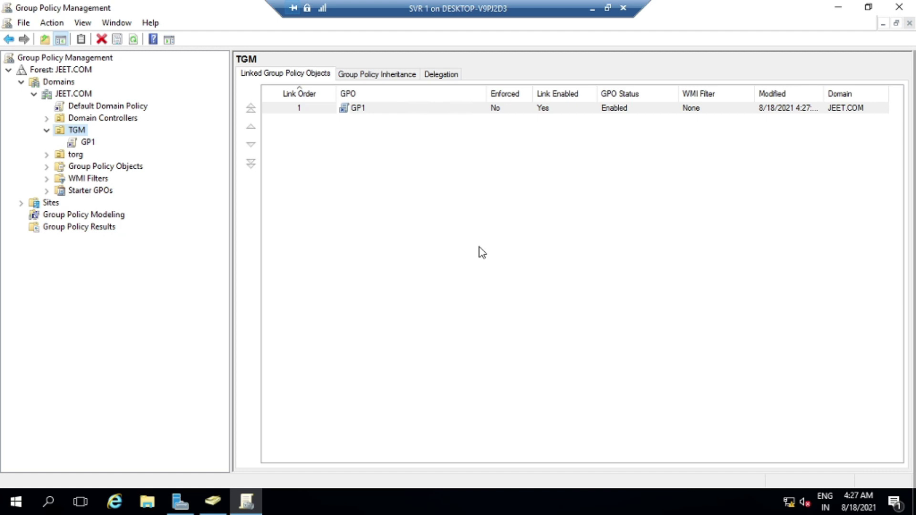
Step: Open GP1 for editing and show the File Explorer settings in the user-side Windows Components administrative templates
right_click(91, 147)
left_click(120, 151)
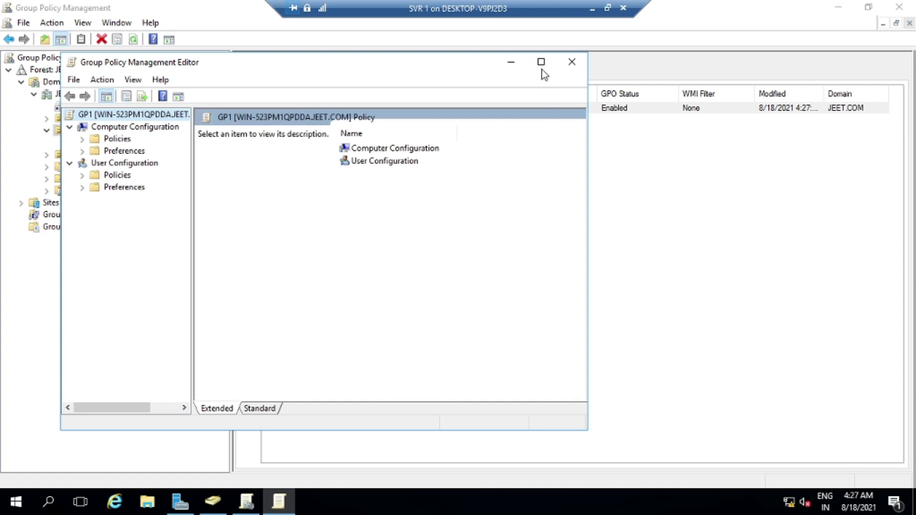
left_click(541, 62)
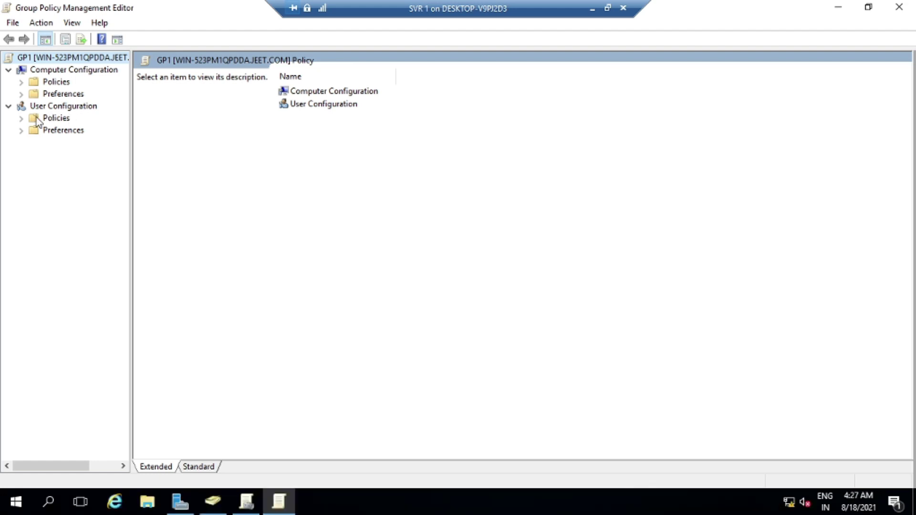
left_click(21, 118)
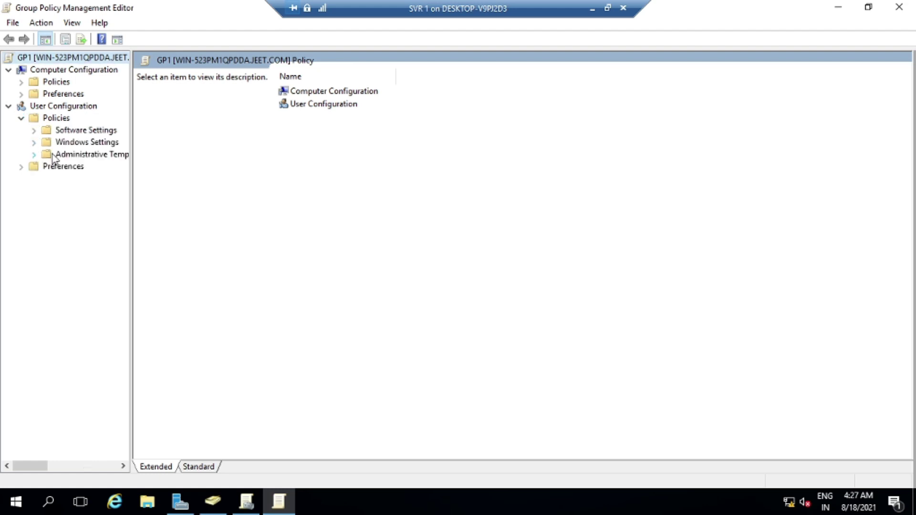
left_click_drag(130, 133, 181, 132)
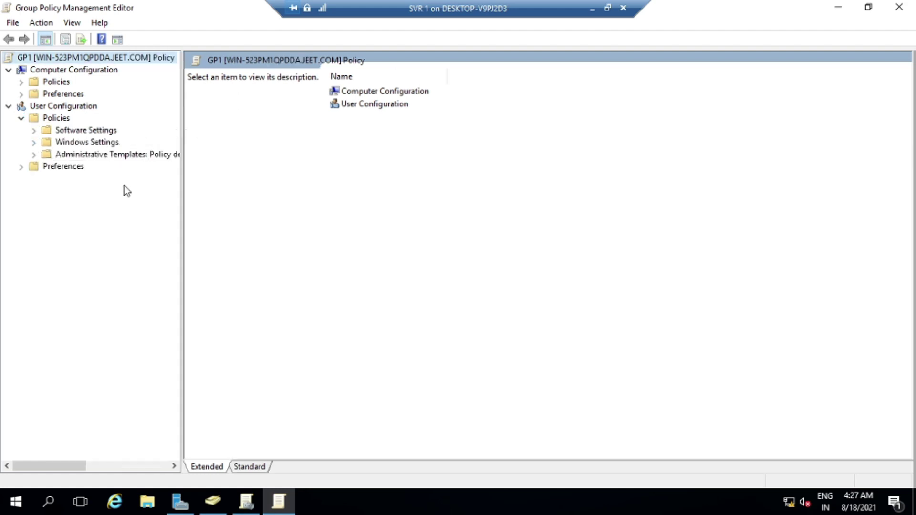
left_click(34, 154)
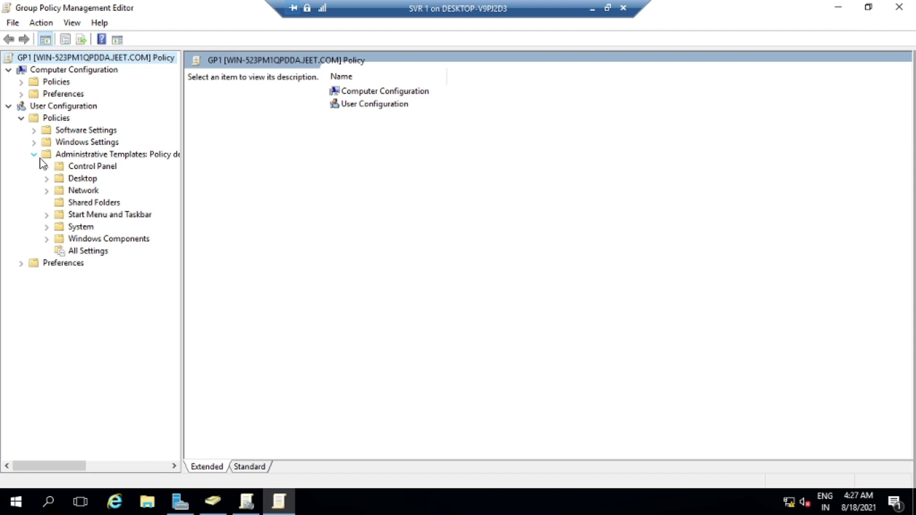
left_click(46, 239)
left_click_drag(176, 207, 178, 225)
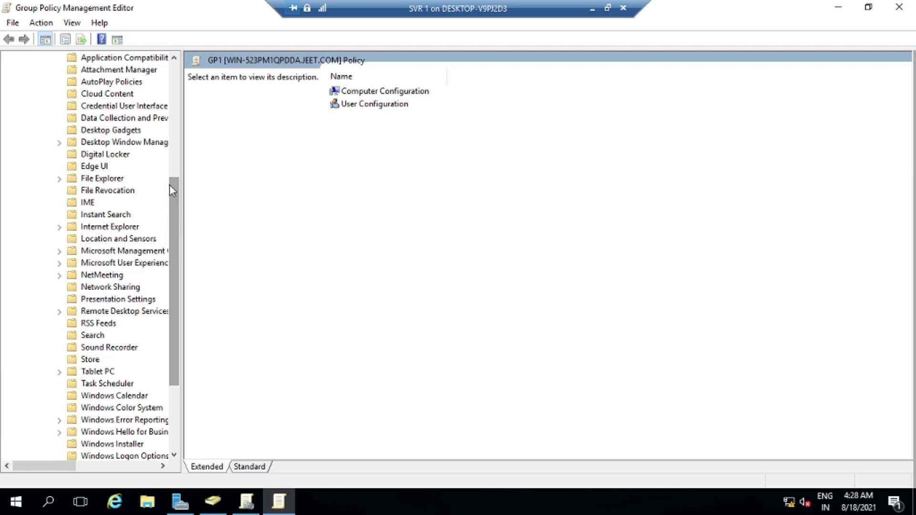
left_click(60, 180)
left_click(100, 180)
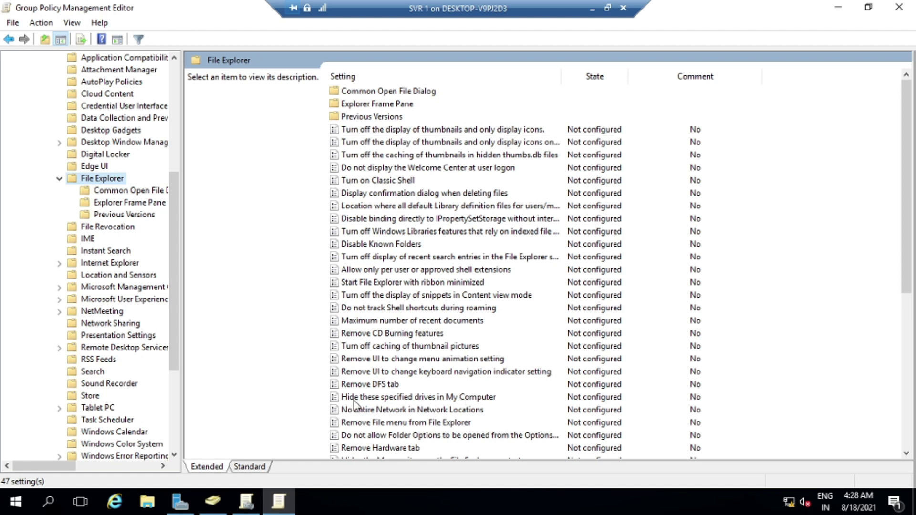
Step: Enable the "Hide these specified drives in My Computer" policy with the "Restrict C drive only" combination
double_click(454, 399)
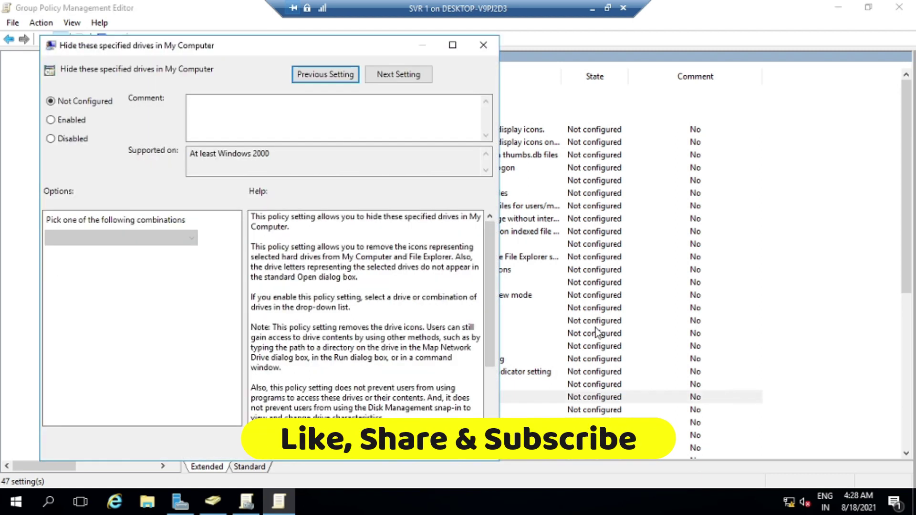
left_click(64, 122)
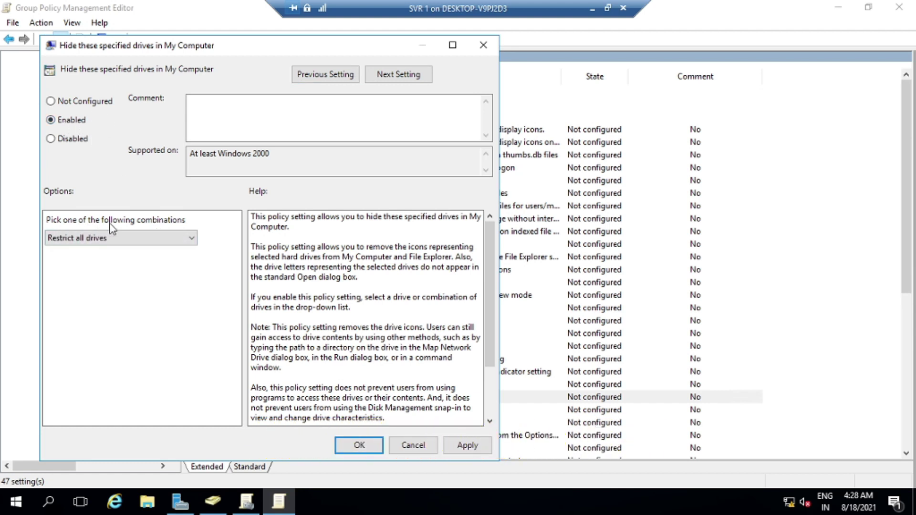
left_click(186, 242)
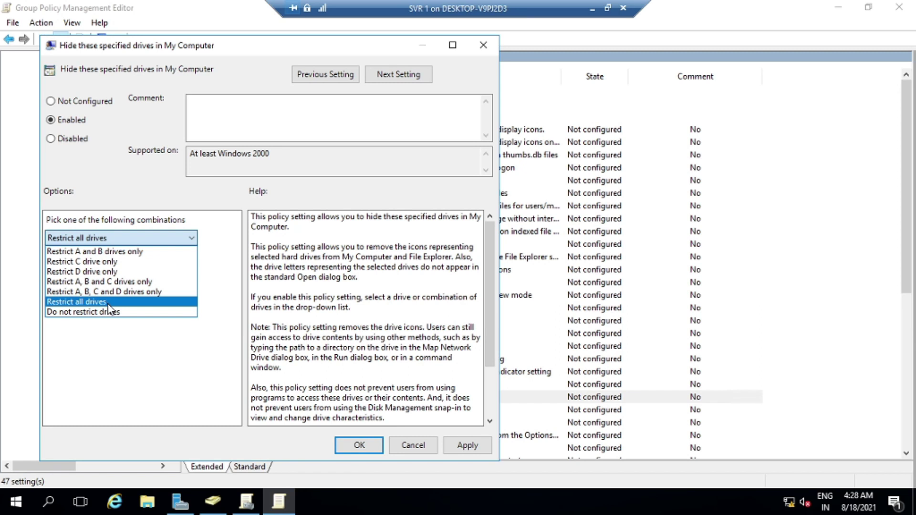
left_click(105, 266)
left_click(475, 446)
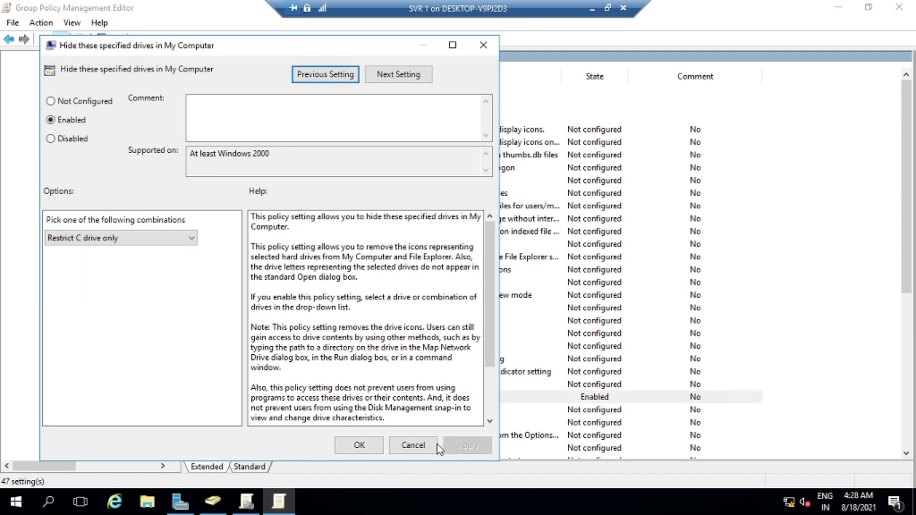
left_click(359, 445)
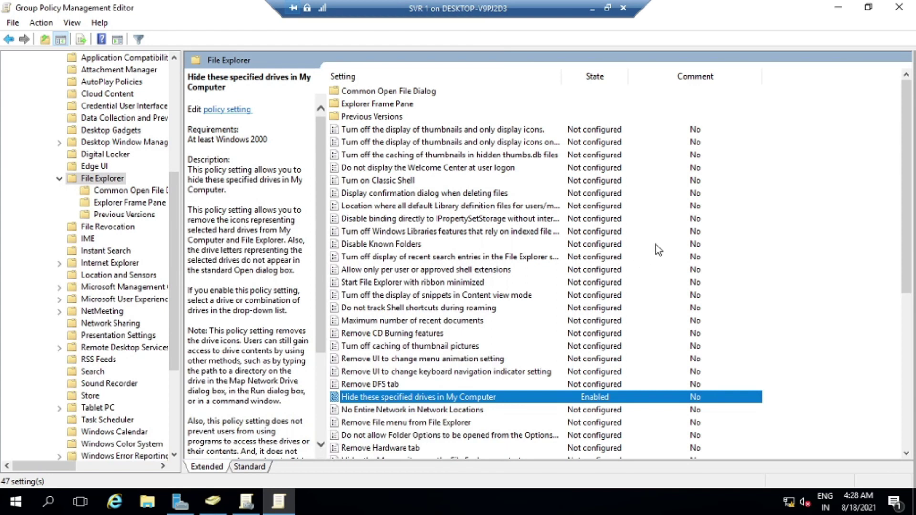
Step: Force a group policy update on the server with gpupdate /force and switch to the Win8 client
key("super+r")
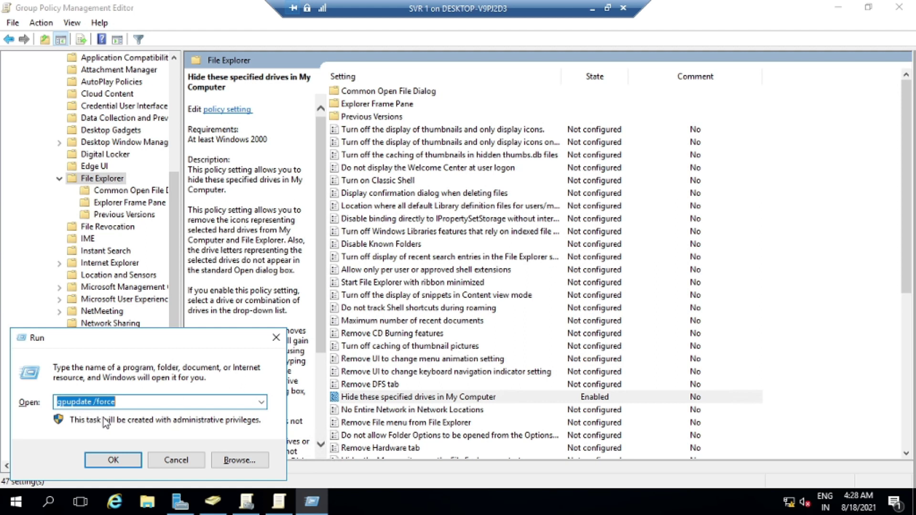
left_click(114, 460)
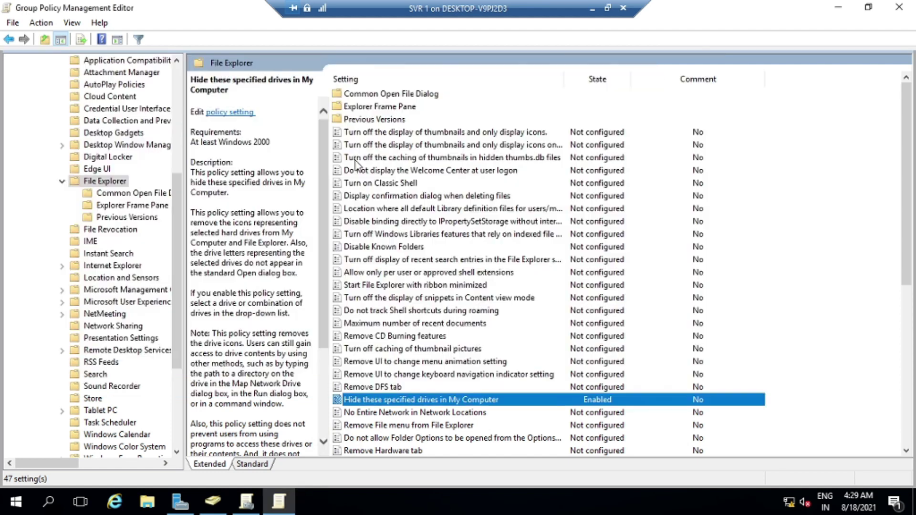
left_click(607, 8)
key("super+d")
mouse_move(642, 500)
left_click(711, 443)
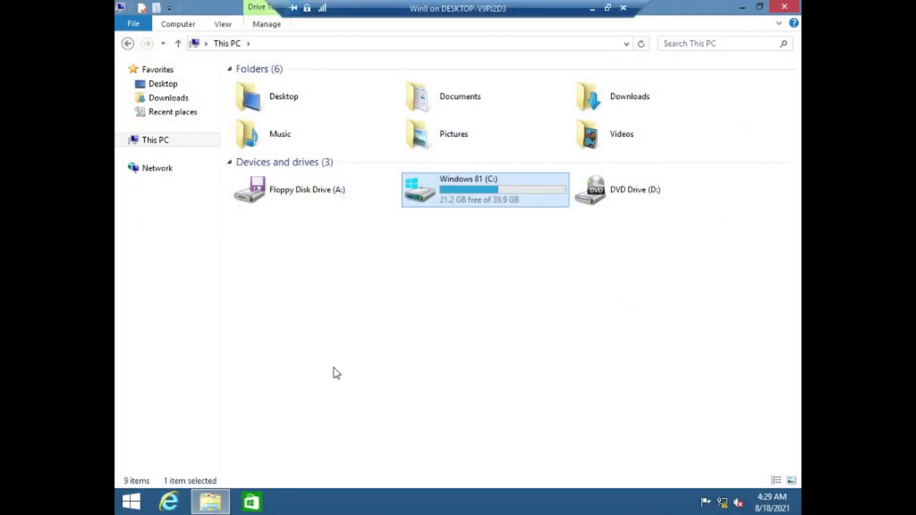
Step: Force a group policy update on the Win8 client with gpupdate /force and refresh the This PC view
key("super+r")
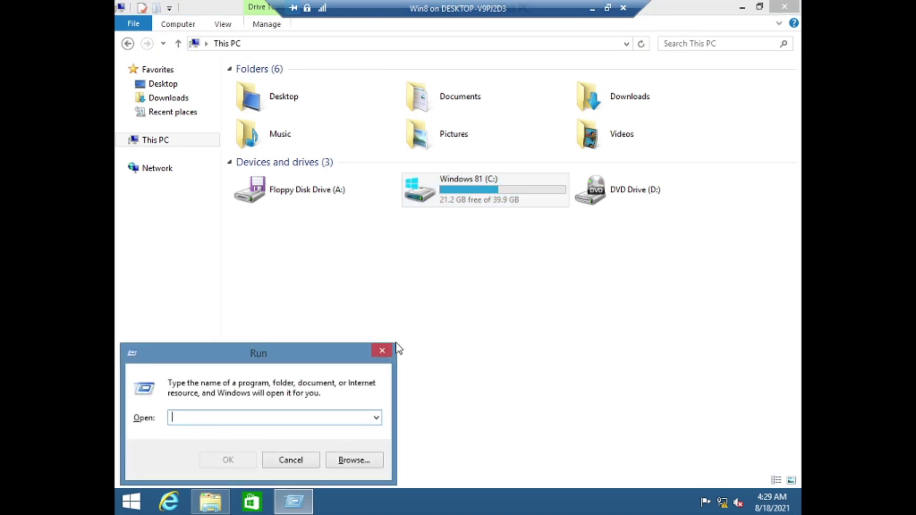
type("gpupd")
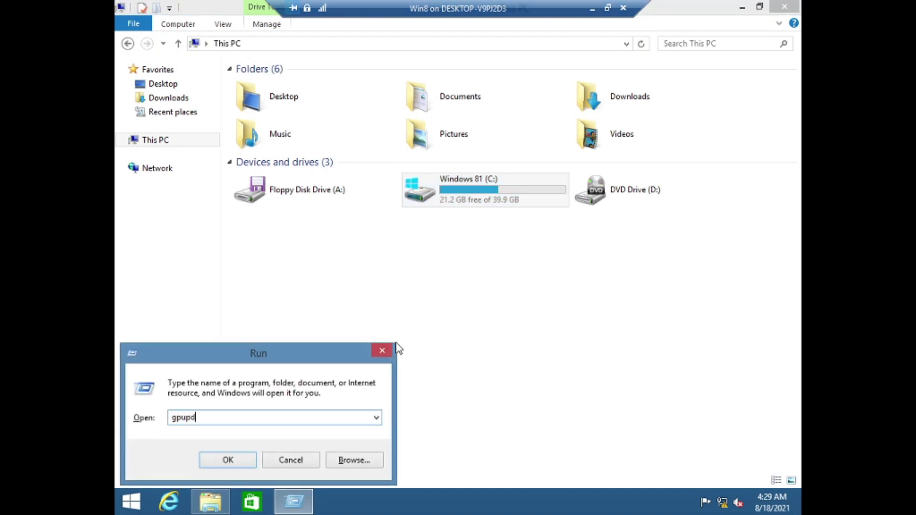
type("ate /foce")
key("BackSpace")
key("BackSpace")
type("rce")
key("Return")
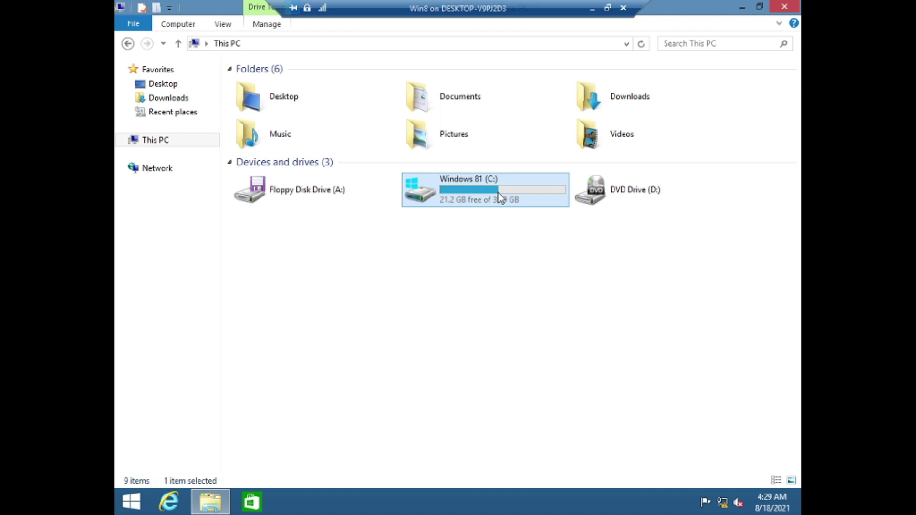
right_click(436, 311)
left_click(471, 365)
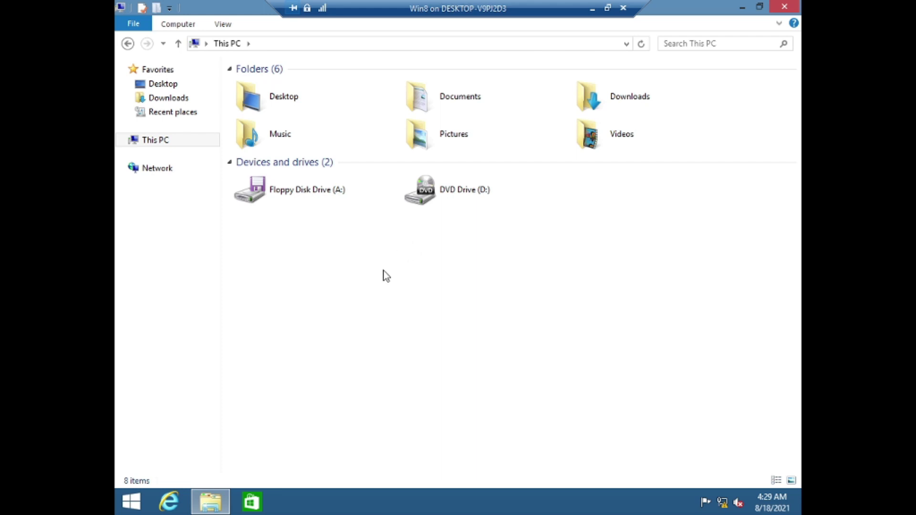
Step: Check whether the hidden C: drive can still be opened with the Run command, and close its window
key("super+r")
type("c:")
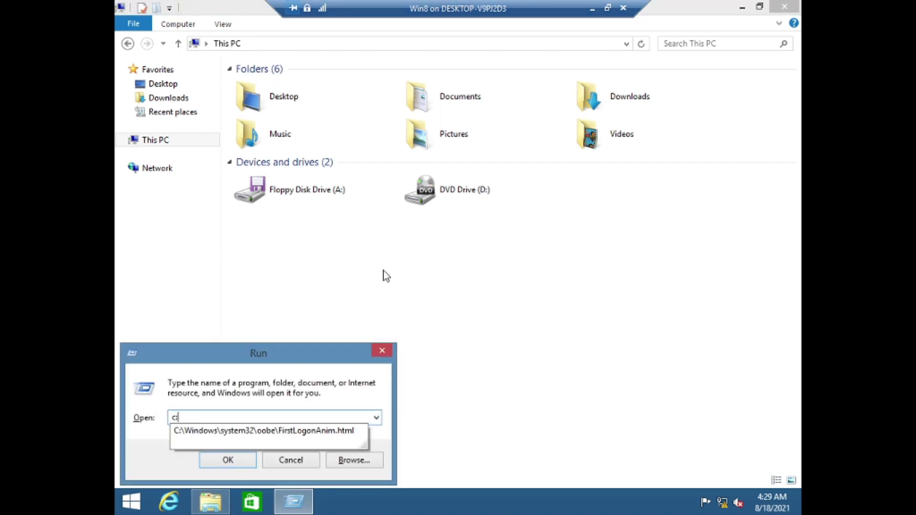
key("Return")
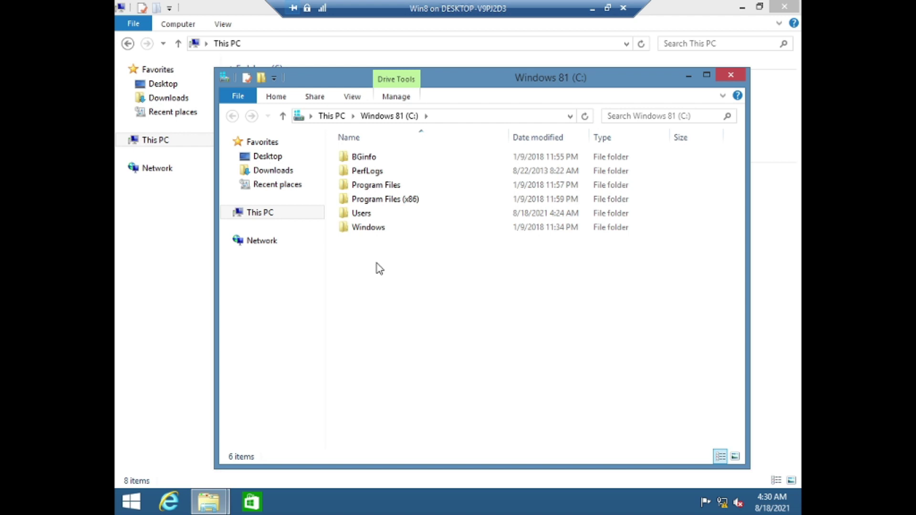
left_click(731, 75)
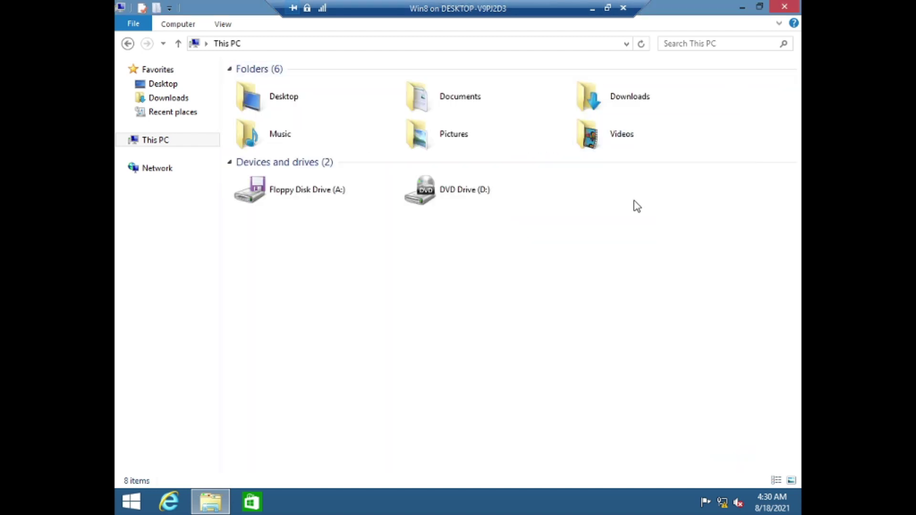
Step: Switch to the SVR 1 server and open the "Prevent access to drives from My Computer" policy under File Explorer
left_click(592, 9)
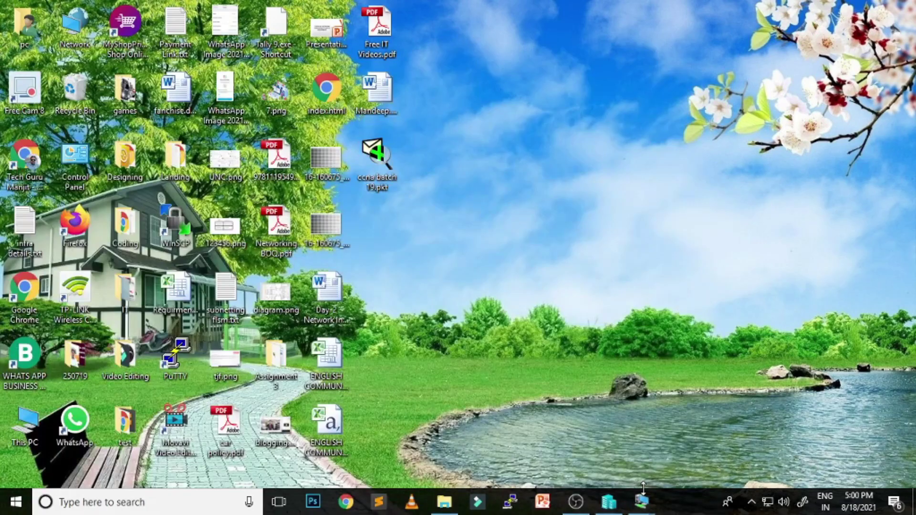
mouse_move(641, 500)
left_click(582, 453)
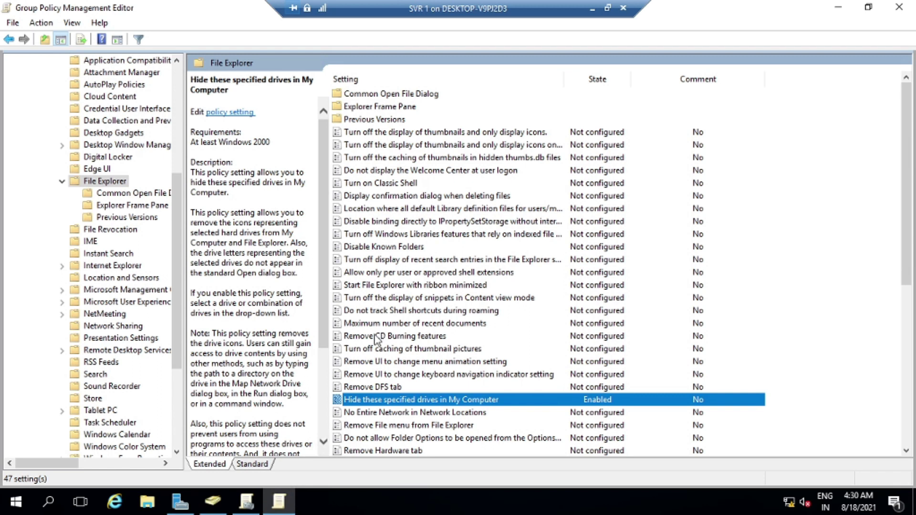
scroll(422, 351, "down", 1)
scroll(421, 352, "down", 1)
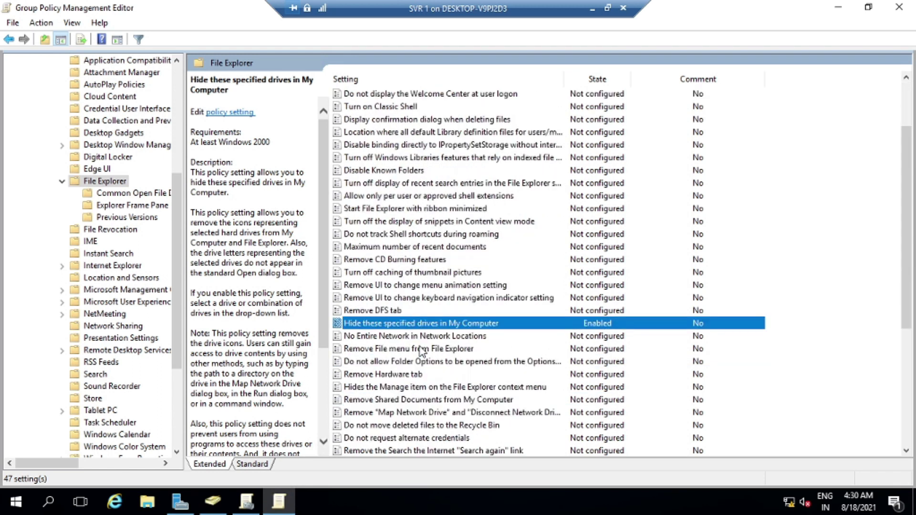
scroll(452, 358, "down", 1)
scroll(452, 358, "down", 1)
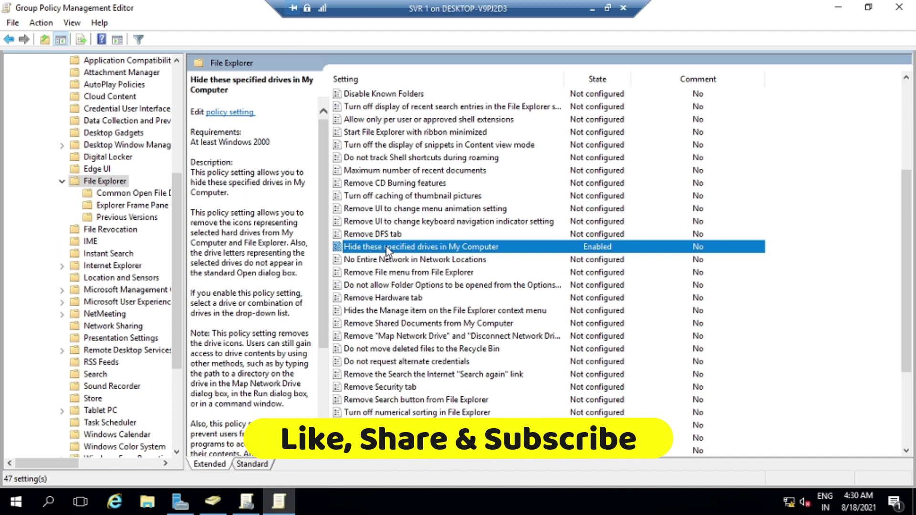
scroll(405, 334, "down", 2)
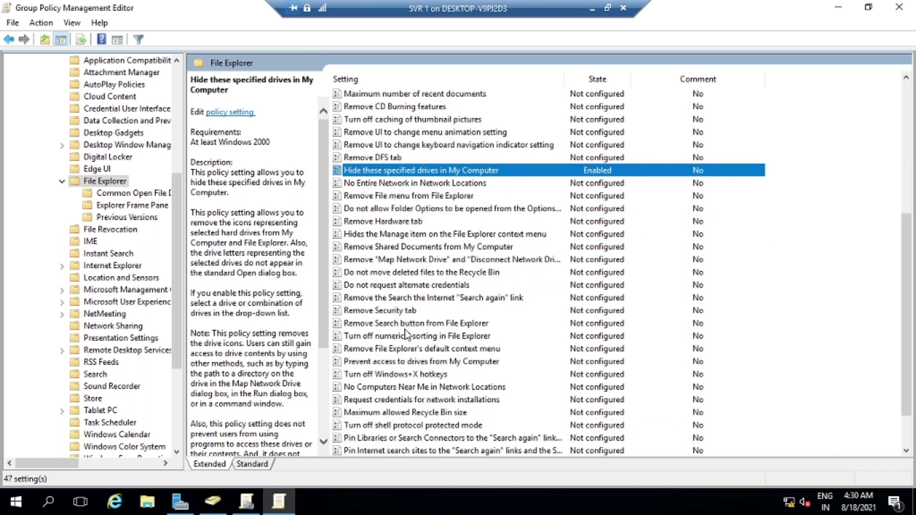
left_click(416, 363)
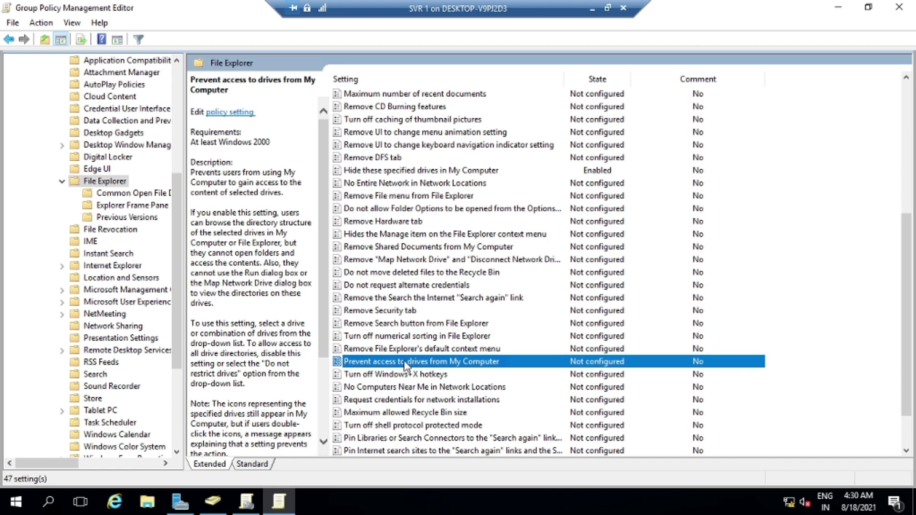
double_click(387, 365)
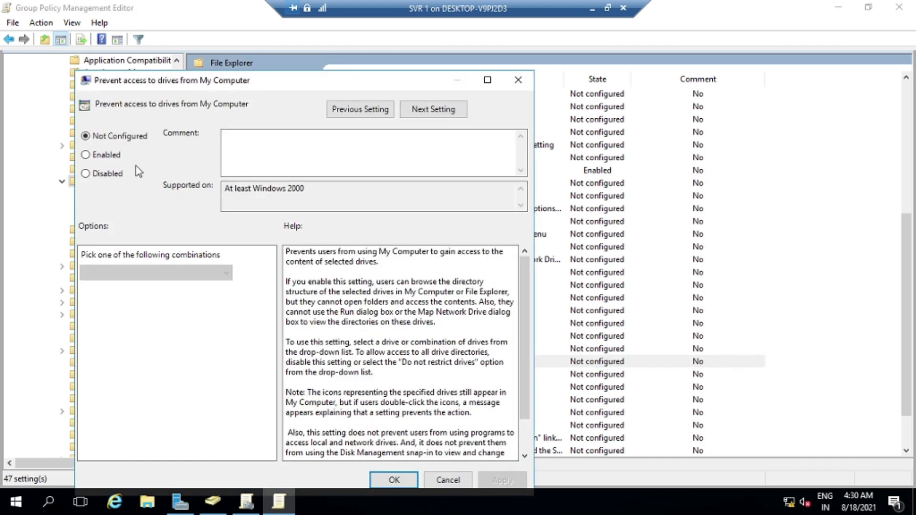
Step: Enable the "Prevent access to drives from My Computer" policy with the "Restrict C drive only" combination
left_click(111, 156)
left_click(175, 272)
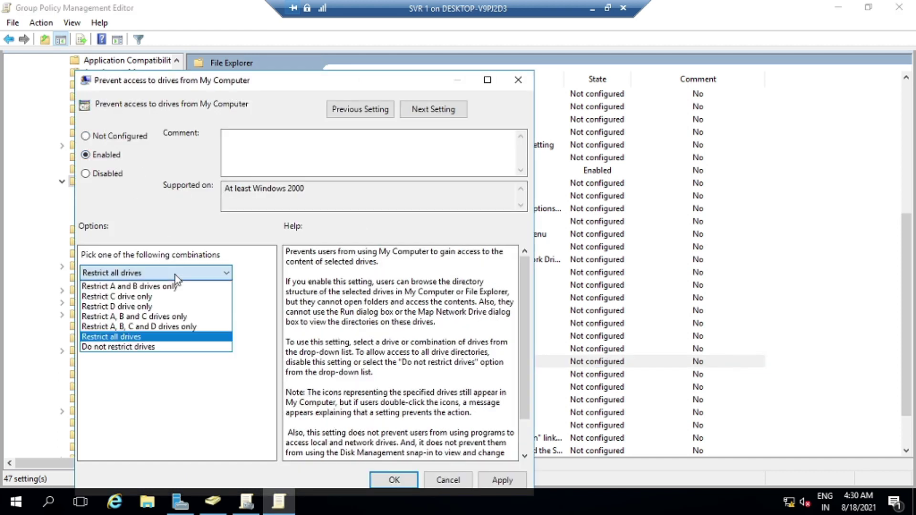
left_click(160, 296)
left_click(502, 480)
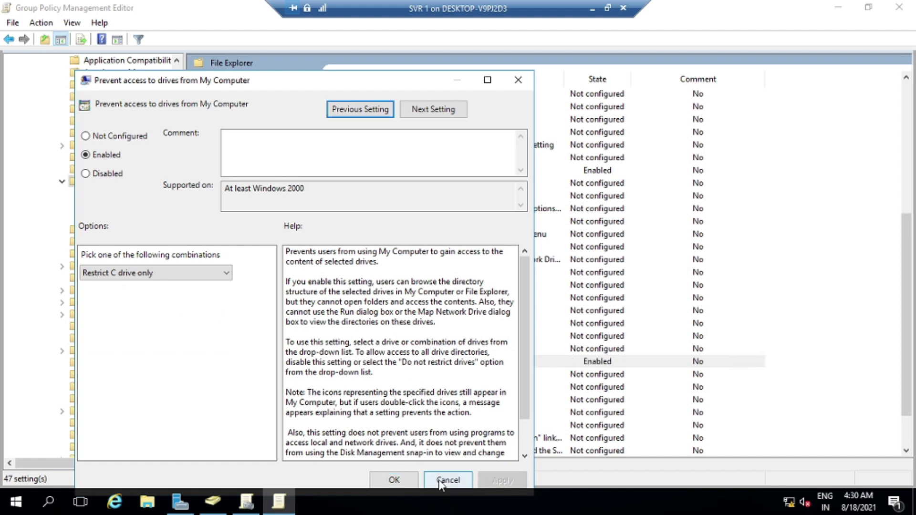
left_click(448, 479)
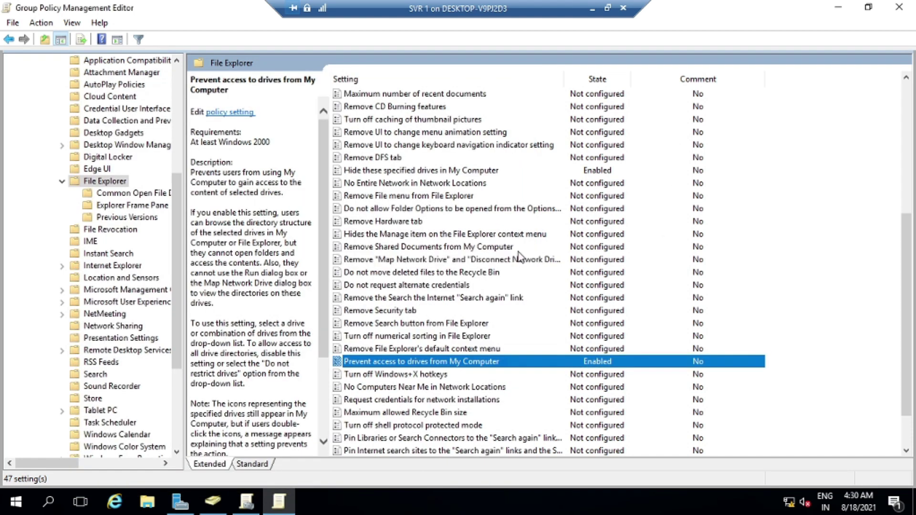
Step: Run the group policy update again on the SVR 1 server and switch back to the Win8 client
key("super+r")
key("Return")
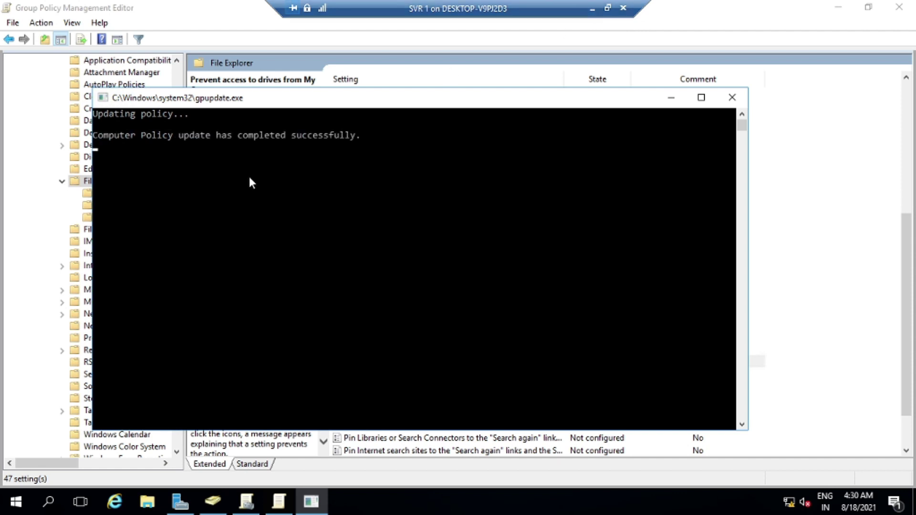
left_click(592, 9)
mouse_move(636, 503)
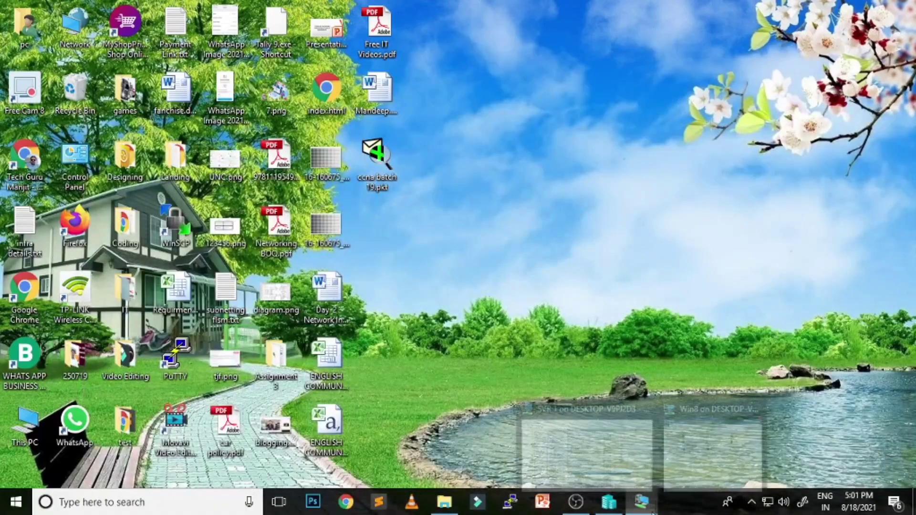
left_click(651, 410)
Step: Apply the new drive access restriction on the Win8 client by running gpupdate /force
key("super+r")
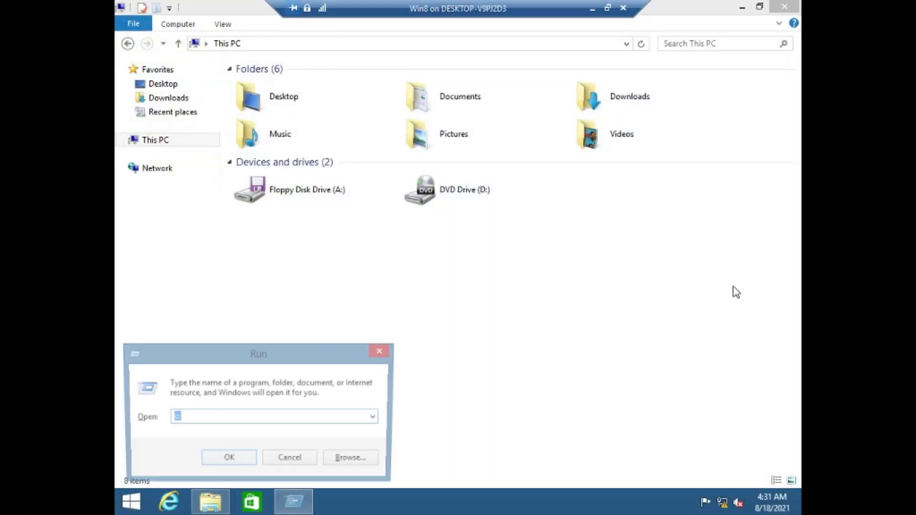
type("gp")
key("Down")
key("Return")
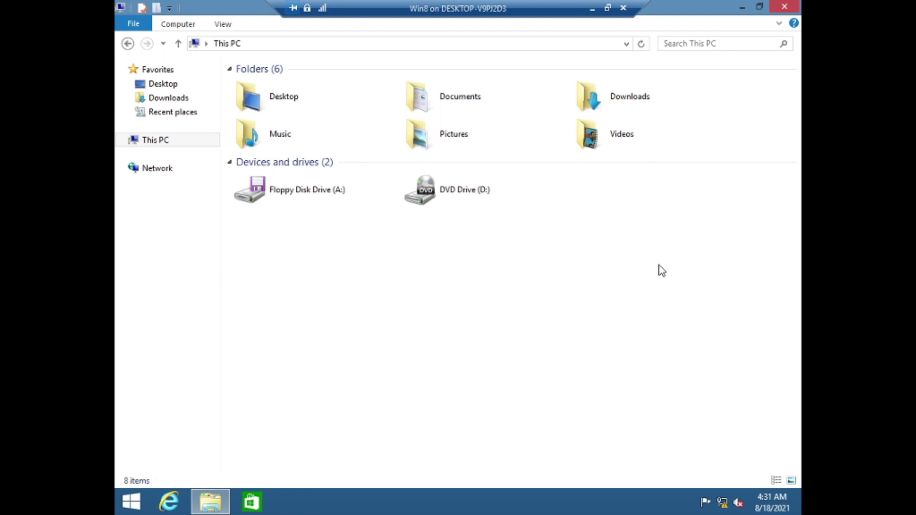
Step: Try to open the C: drive on the Win8 client with the Run command c: and dismiss the resulting message
key("super+r")
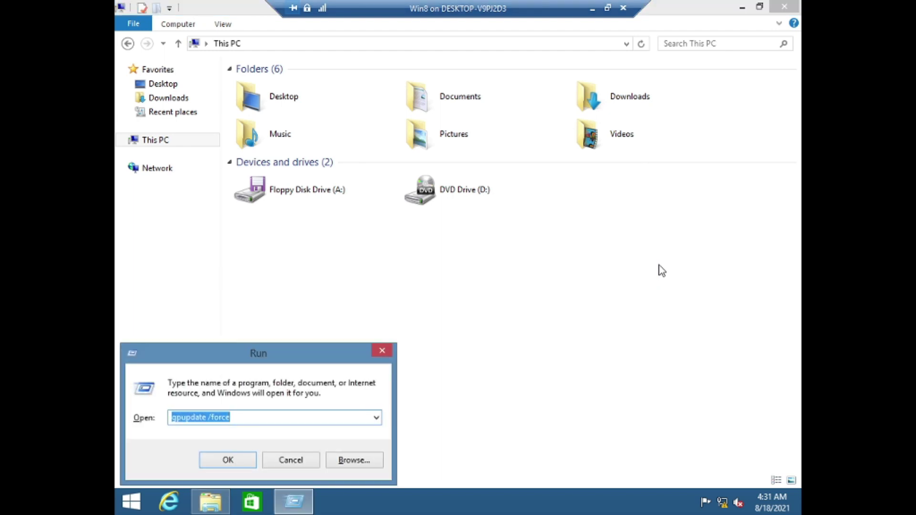
type("c:")
key("Return")
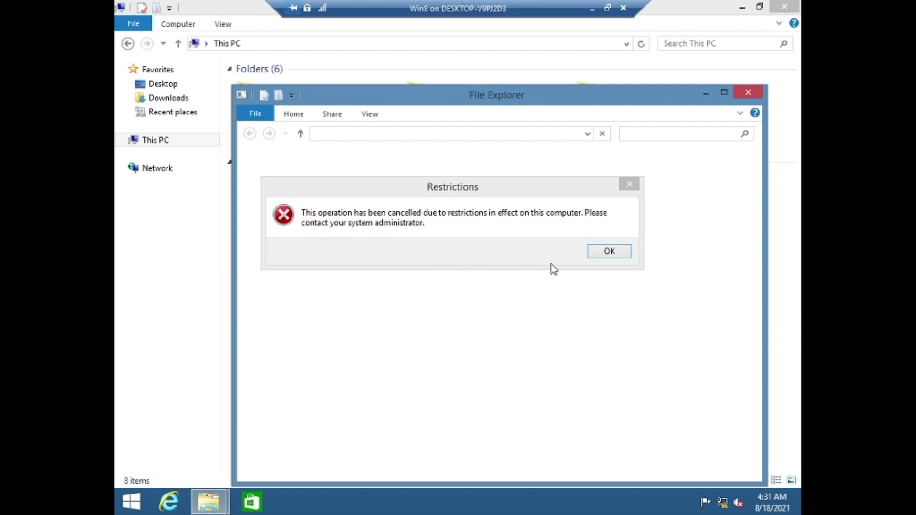
left_click(609, 254)
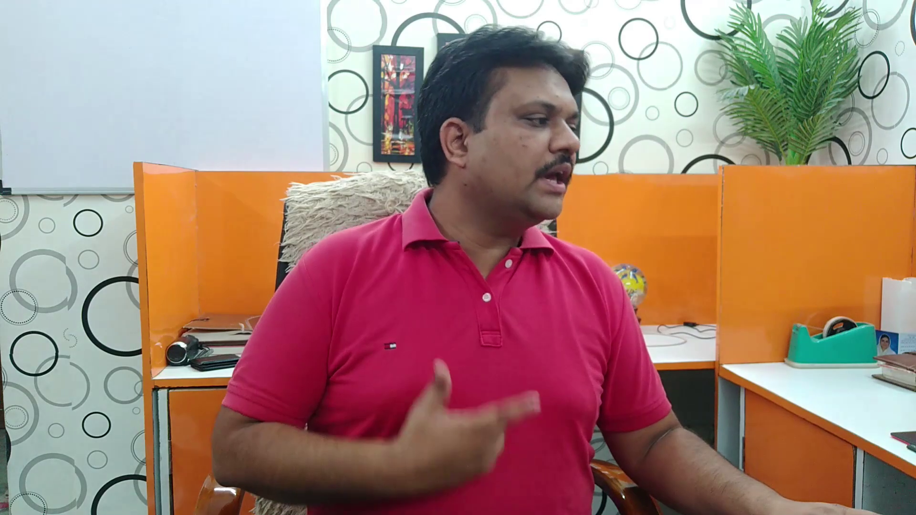